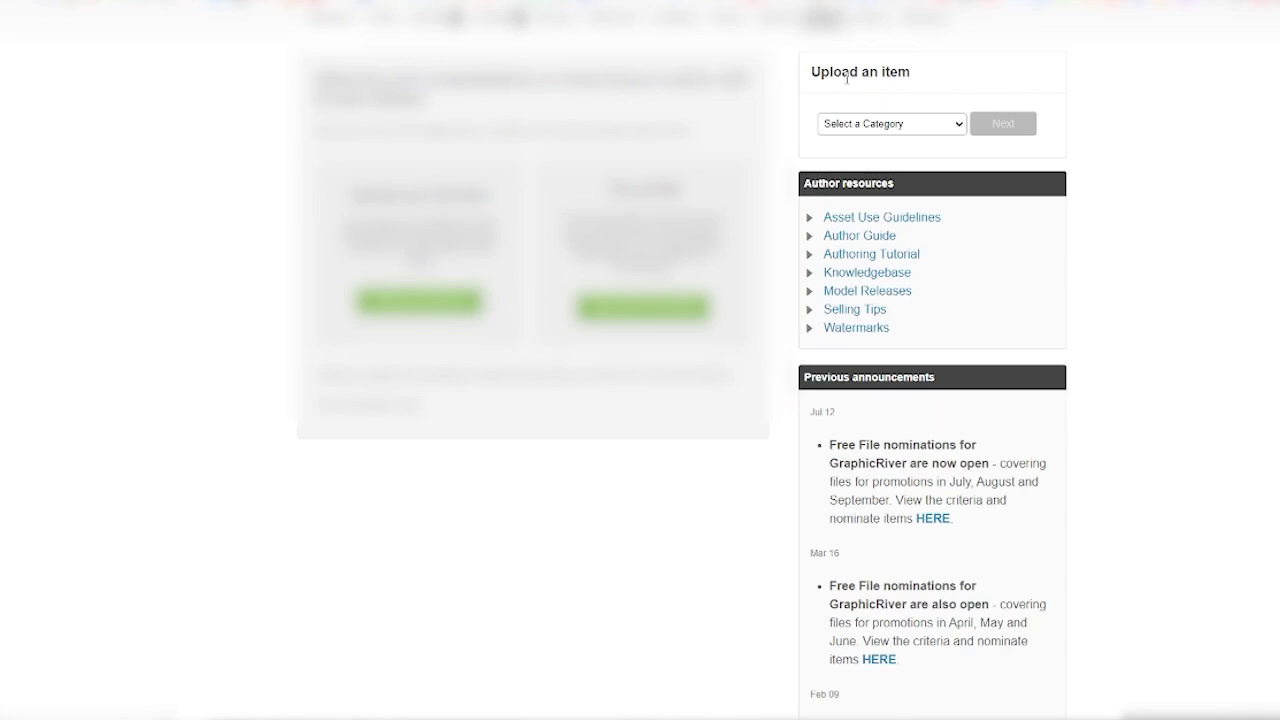
Choose Presentation Templates as the category of the item to upload
click(919, 130)
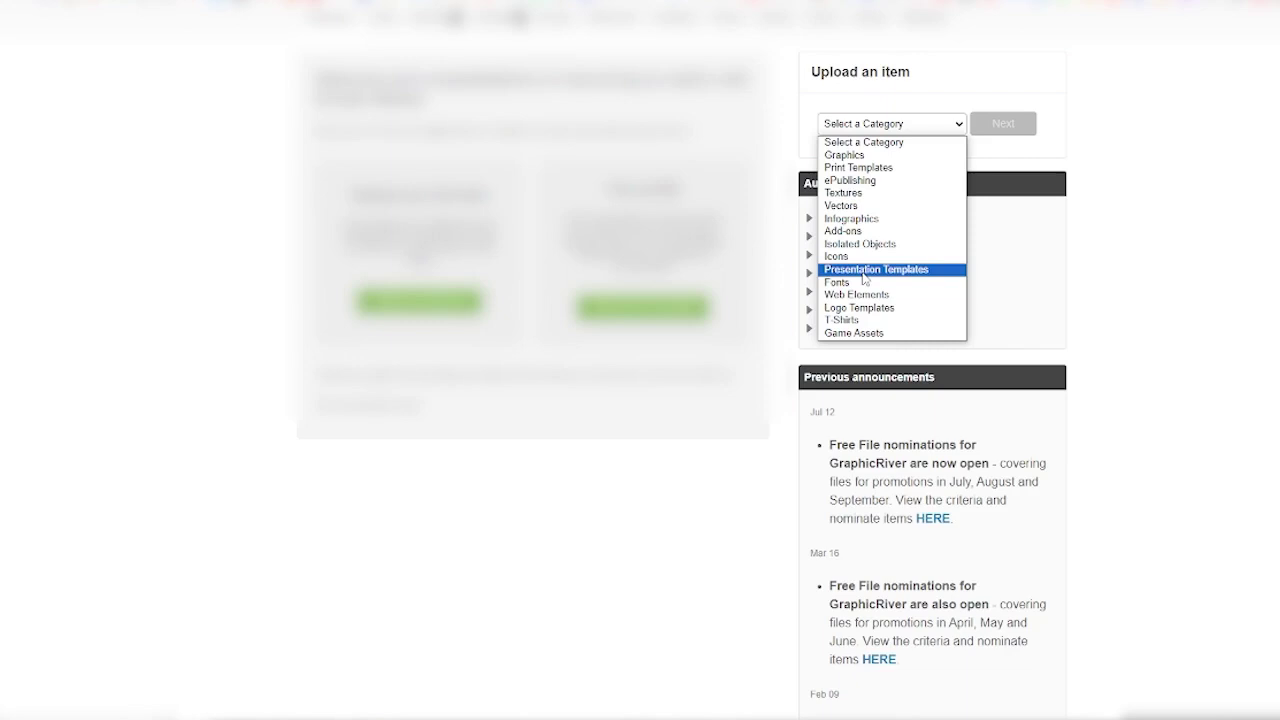
click(864, 270)
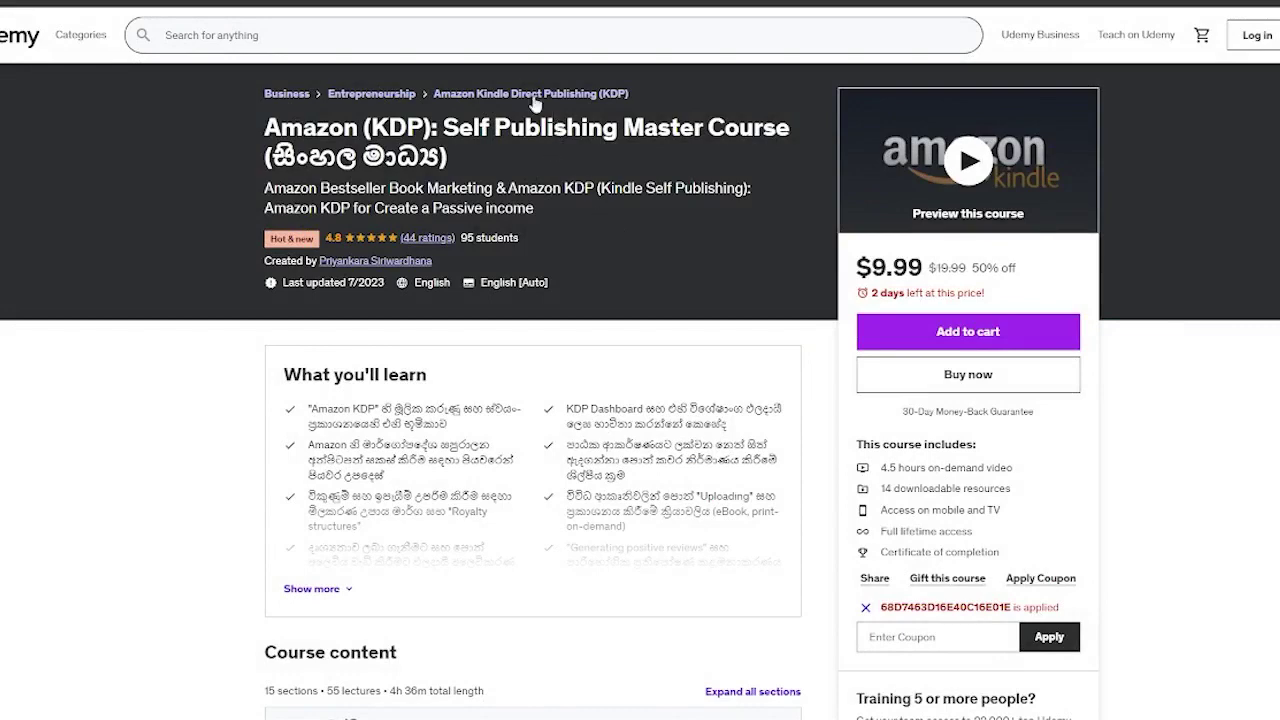
Look through the open Udemy course pages, including Amazon KDP, blogging, dropshipping, freelancing and WordPress
click(450, 3)
key(ctrl+Tab)
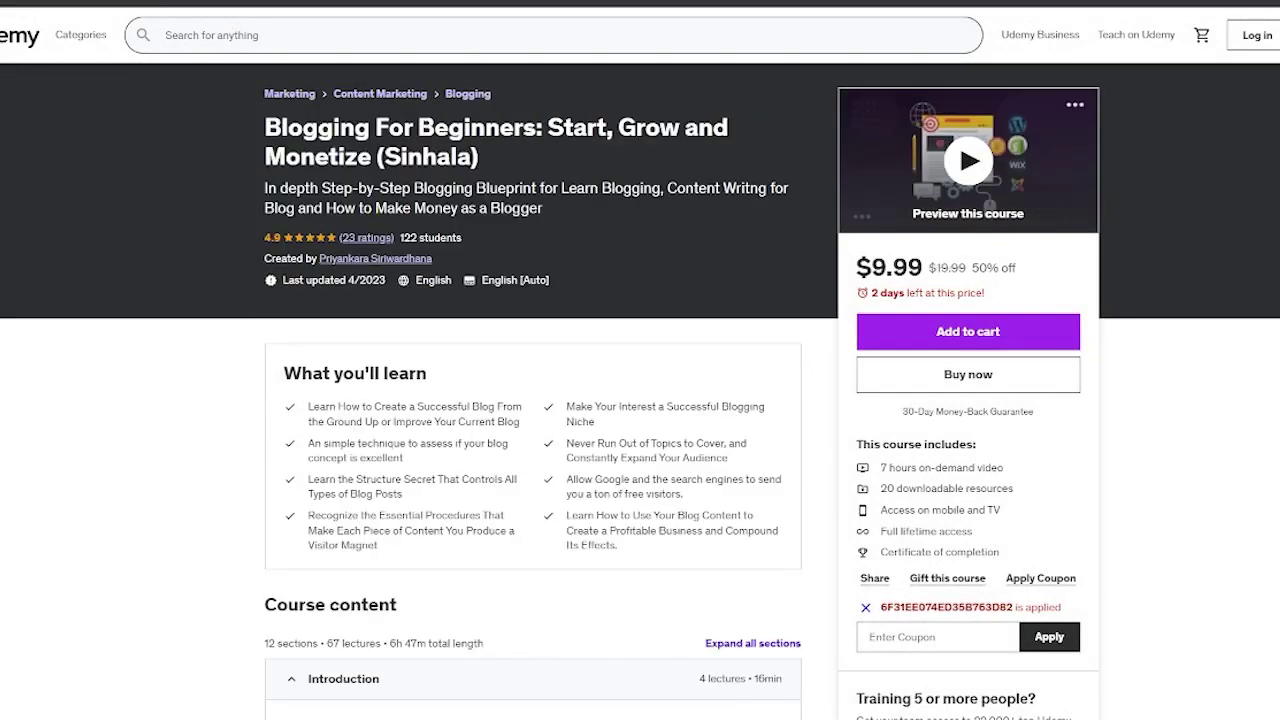
key(ctrl+Tab)
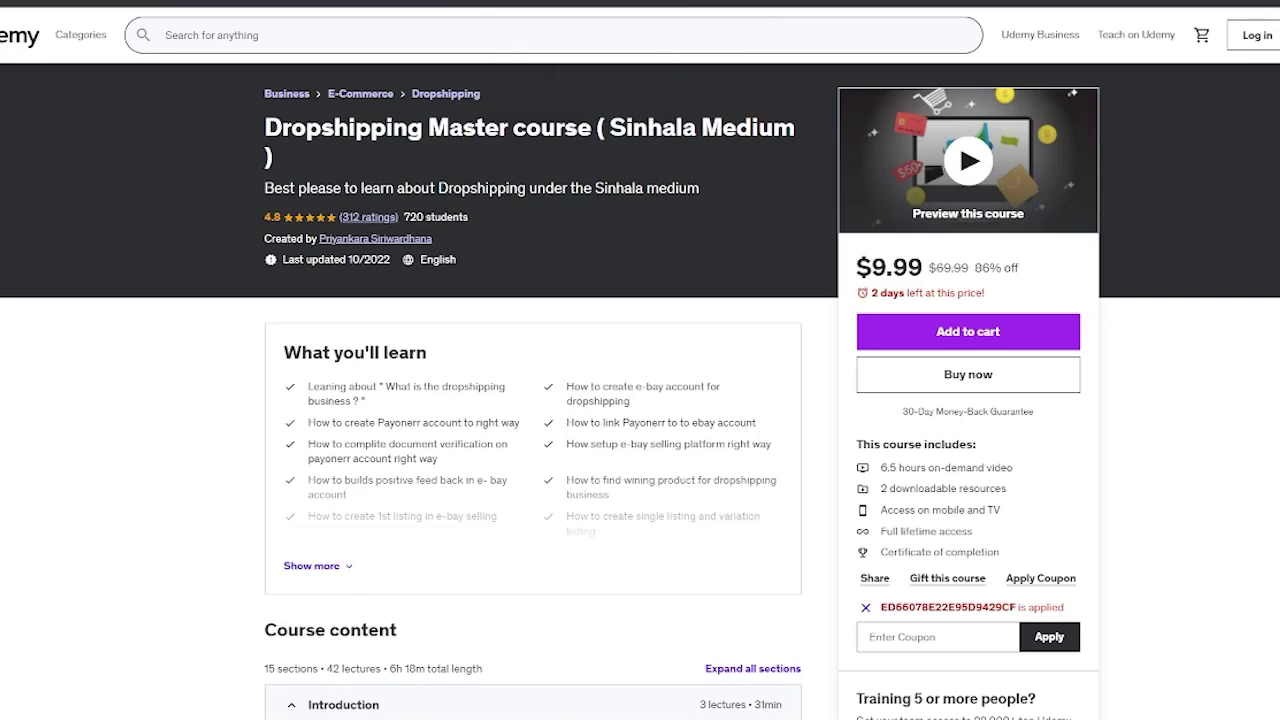
key(ctrl+Tab)
key(ctrl+Tab)
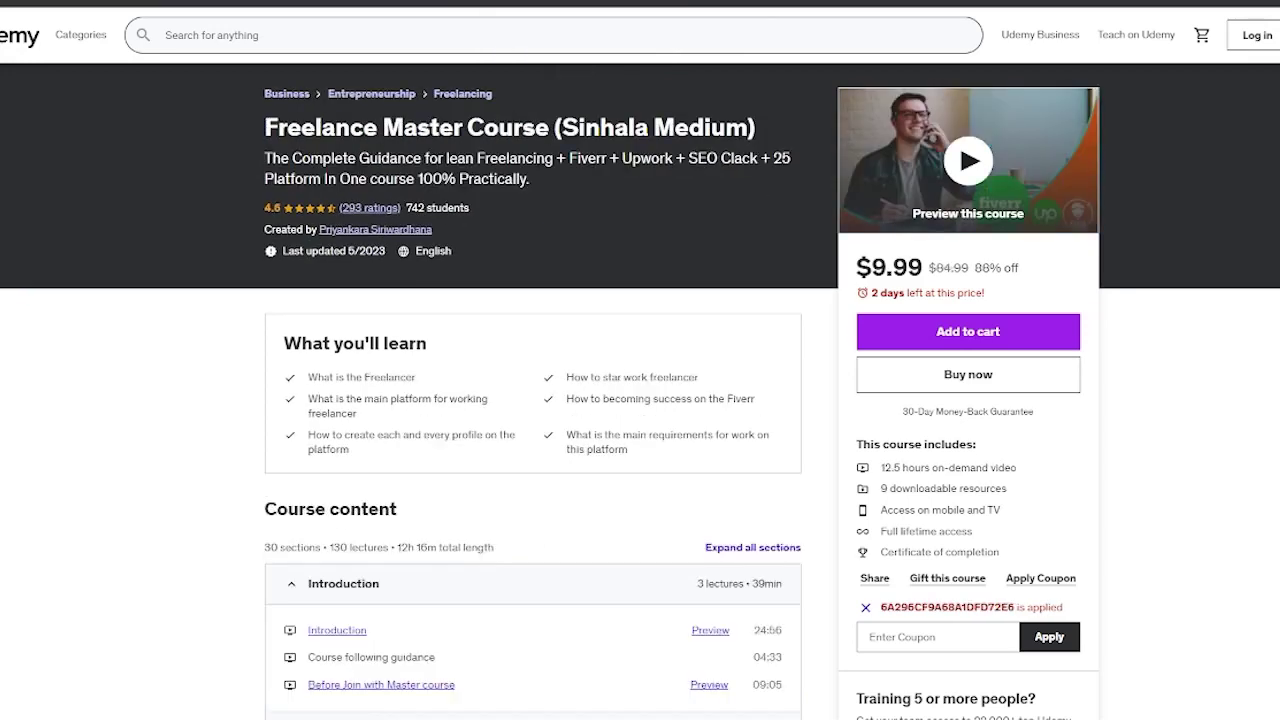
key(ctrl+Tab)
key(ctrl+Tab)
key(ctrl+Tab)
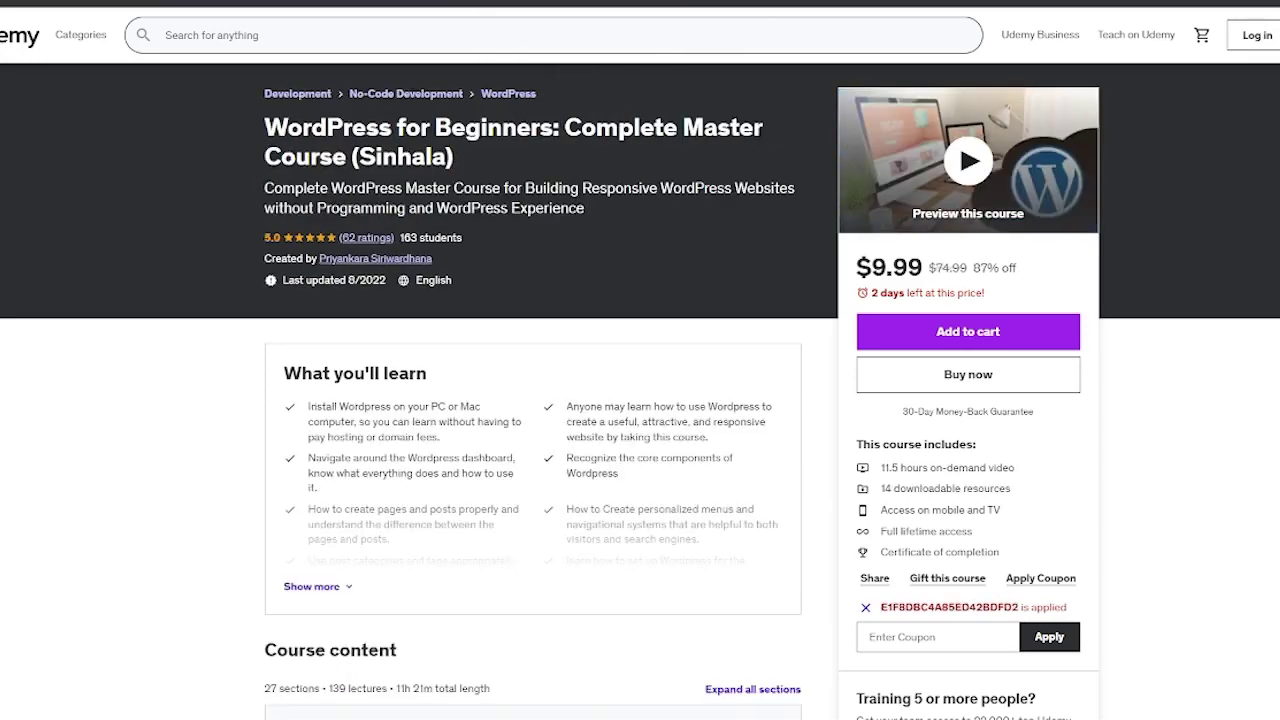
key(ctrl+Tab)
key(ctrl+shift+Tab)
key(ctrl+Tab)
key(ctrl+Tab)
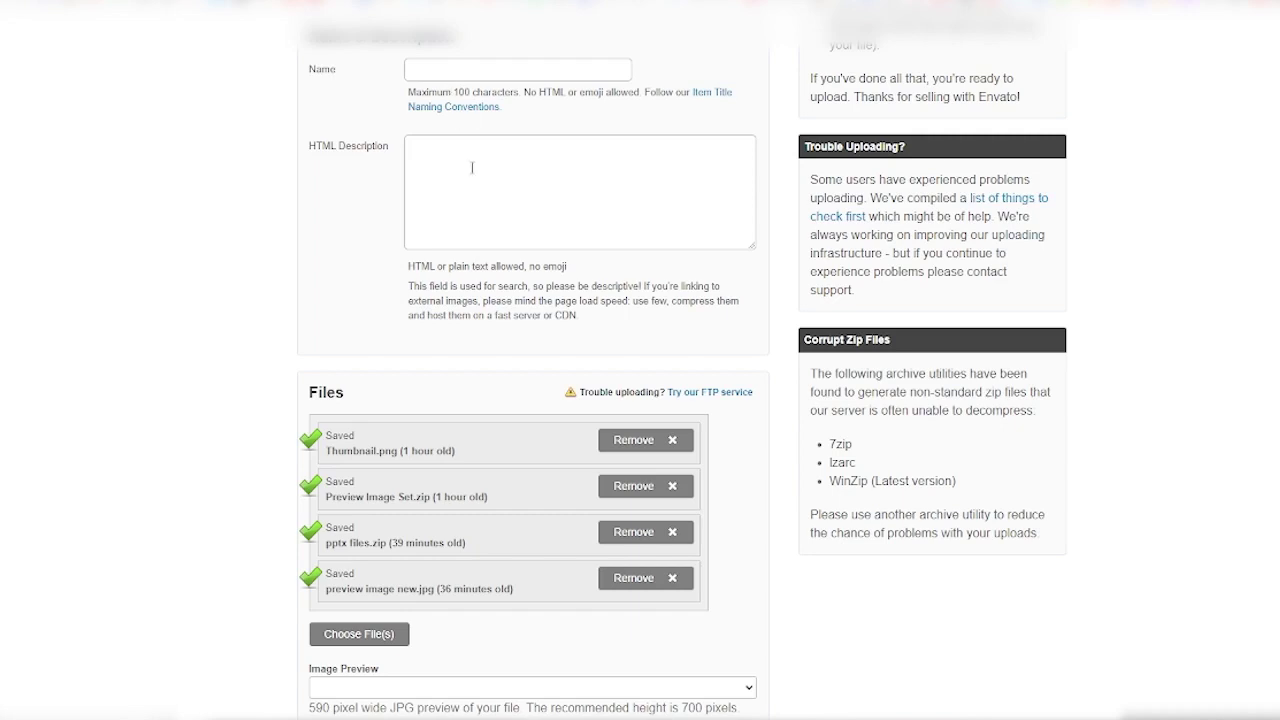
Look over the blank item upload form from the HTML description through the files, category and tags sections
scroll(473, 165, down, 3)
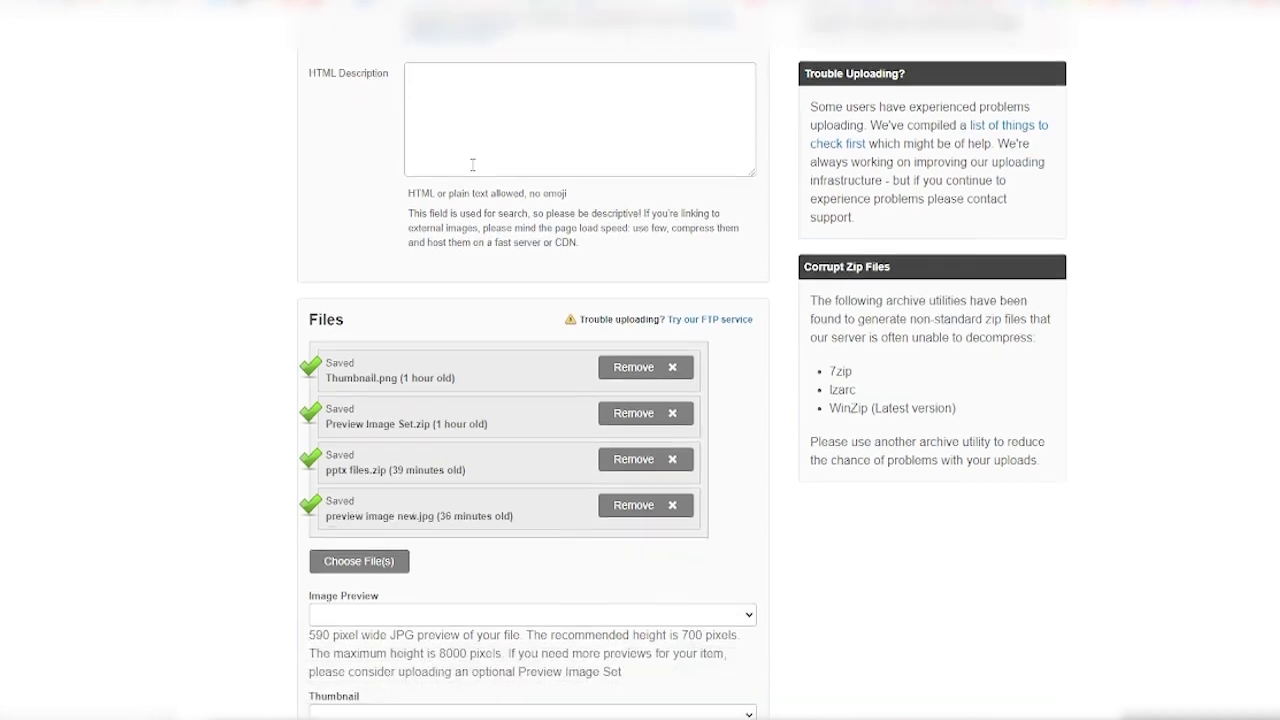
scroll(473, 174, down, 10)
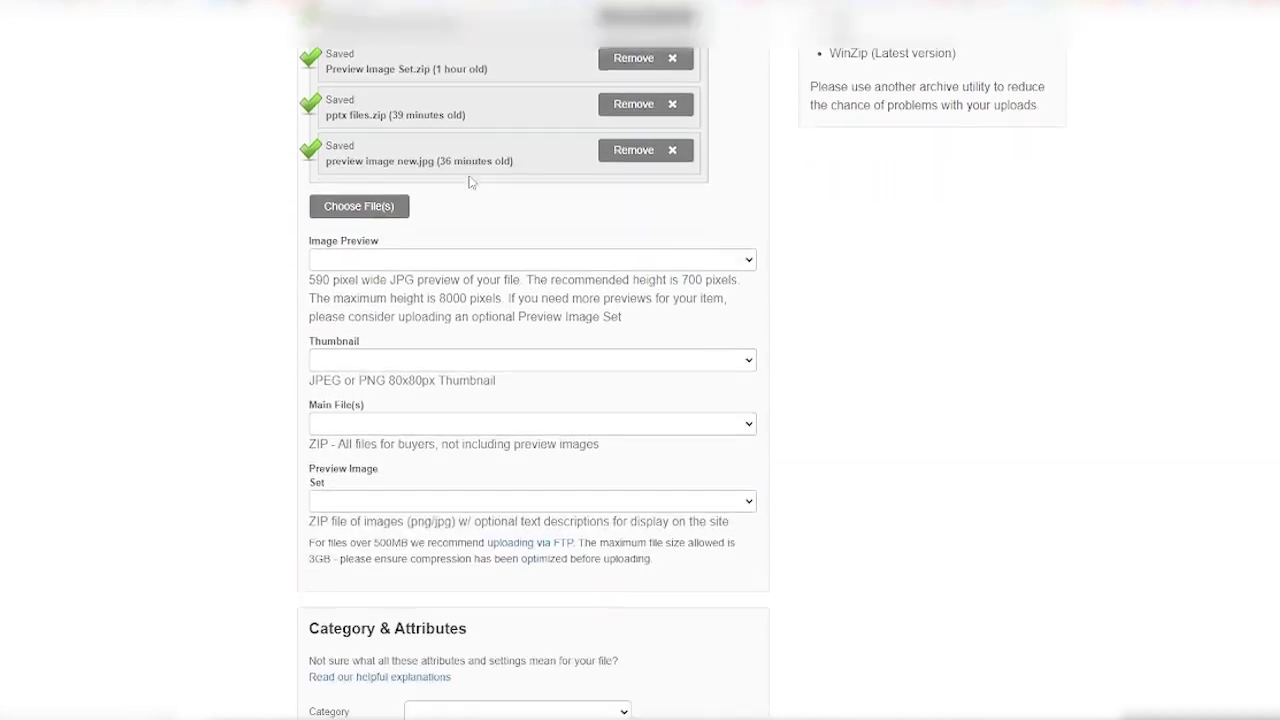
scroll(470, 183, down, 4)
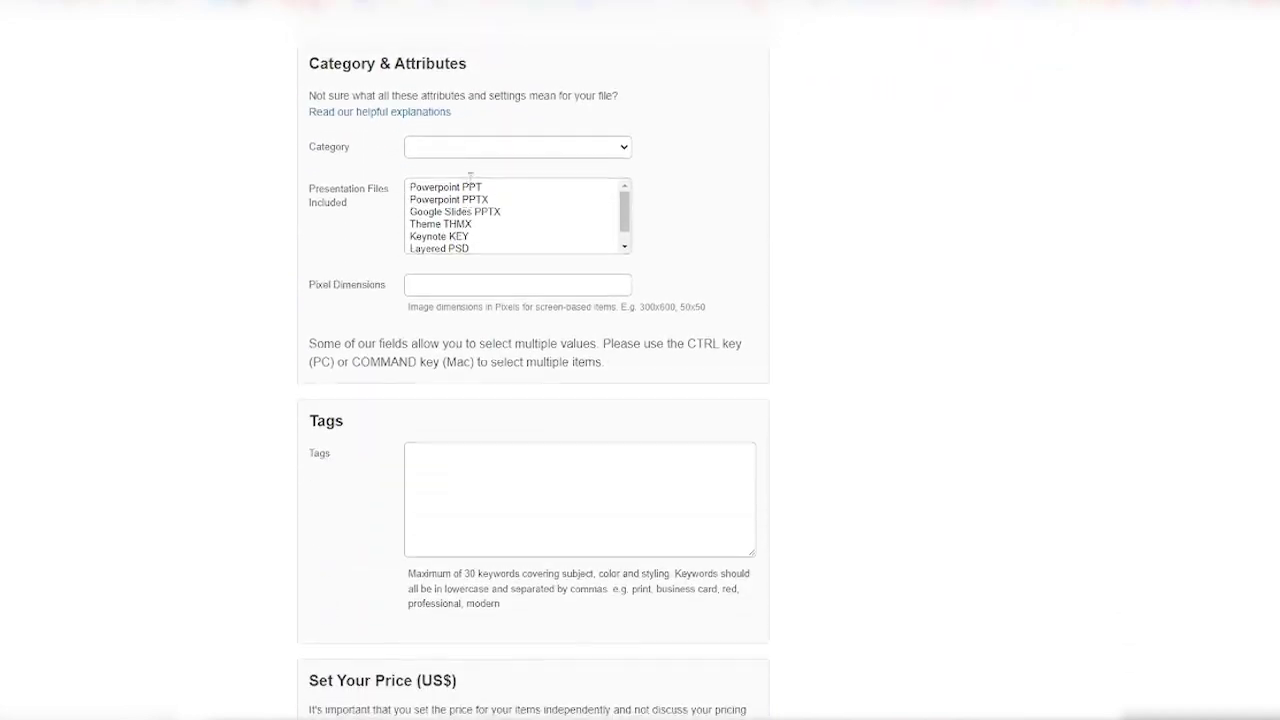
scroll(470, 183, up, 8)
scroll(470, 183, up, 3)
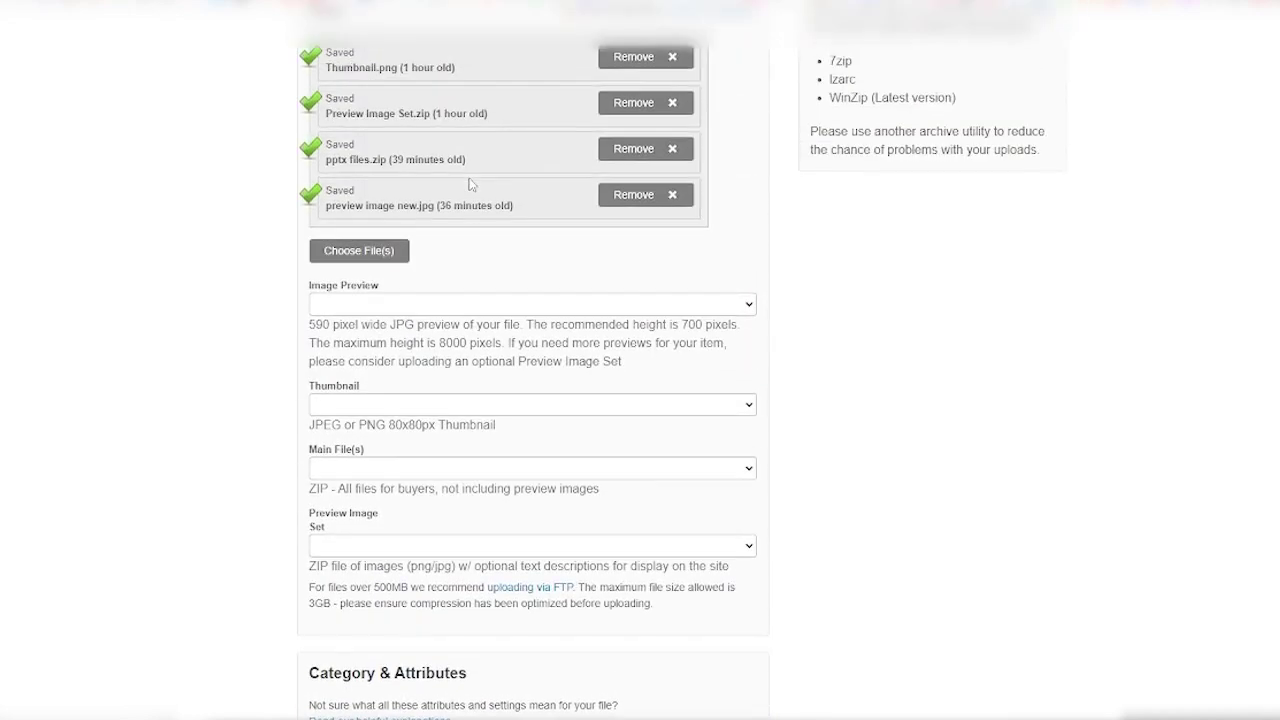
scroll(438, 210, down, 1)
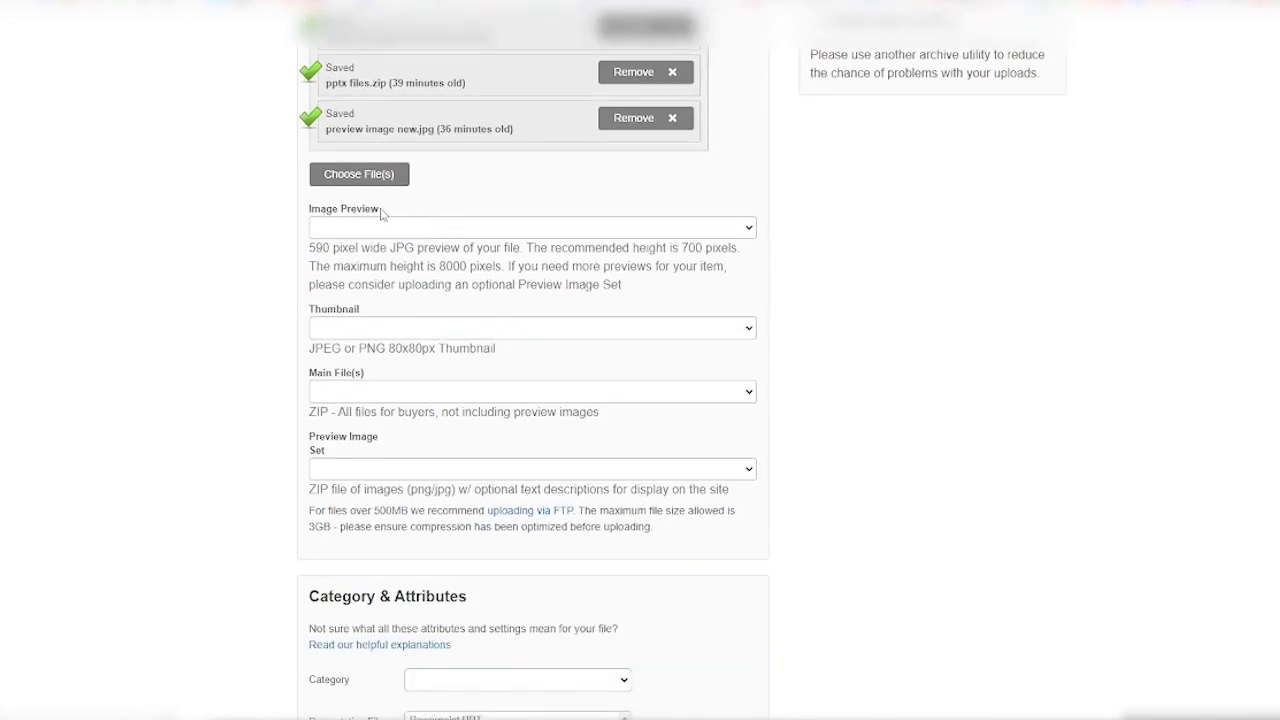
Examine the file requirements for the image preview, thumbnail, main files and preview image set, highlighting the thumbnail size
drag(381, 212, 310, 214)
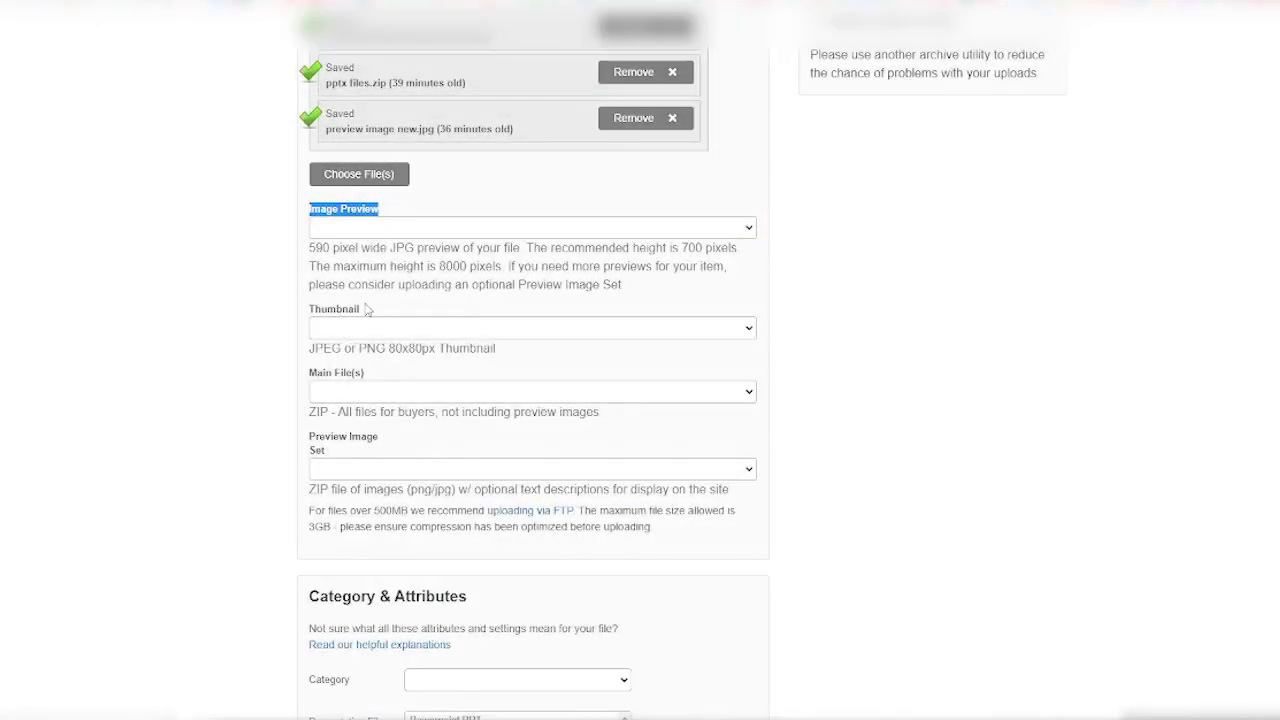
drag(369, 311, 316, 312)
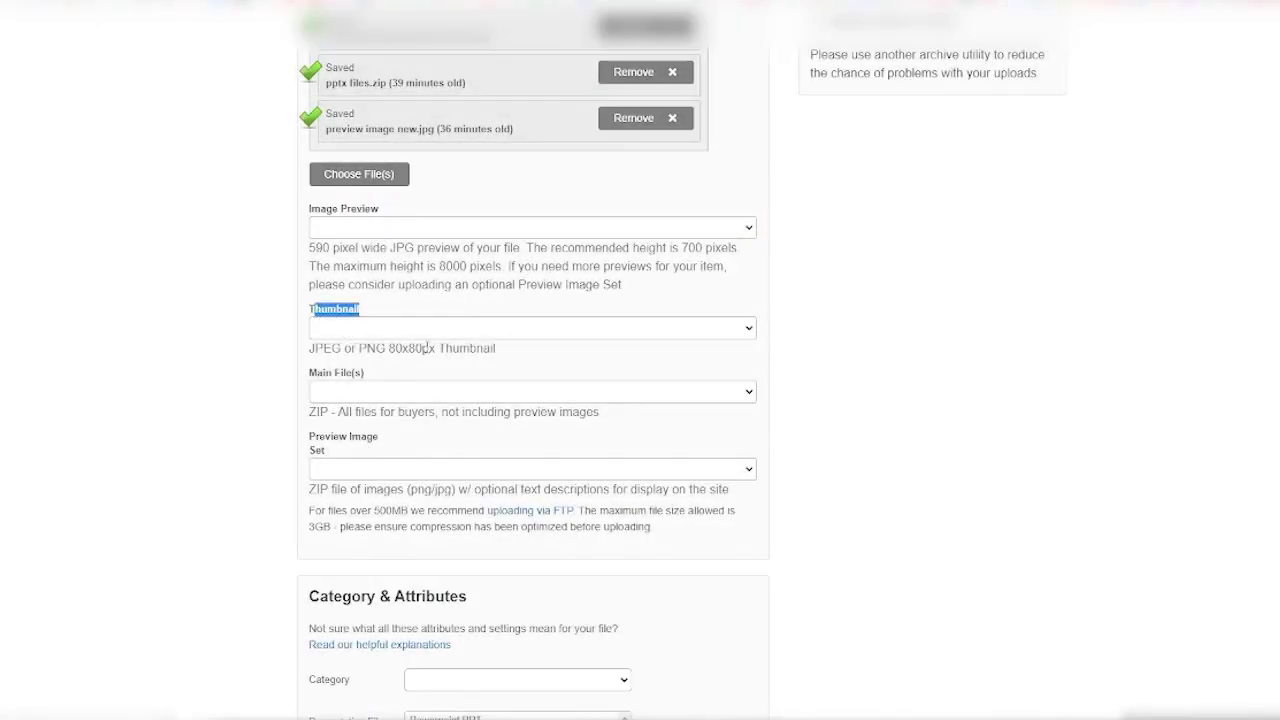
drag(424, 348, 389, 348)
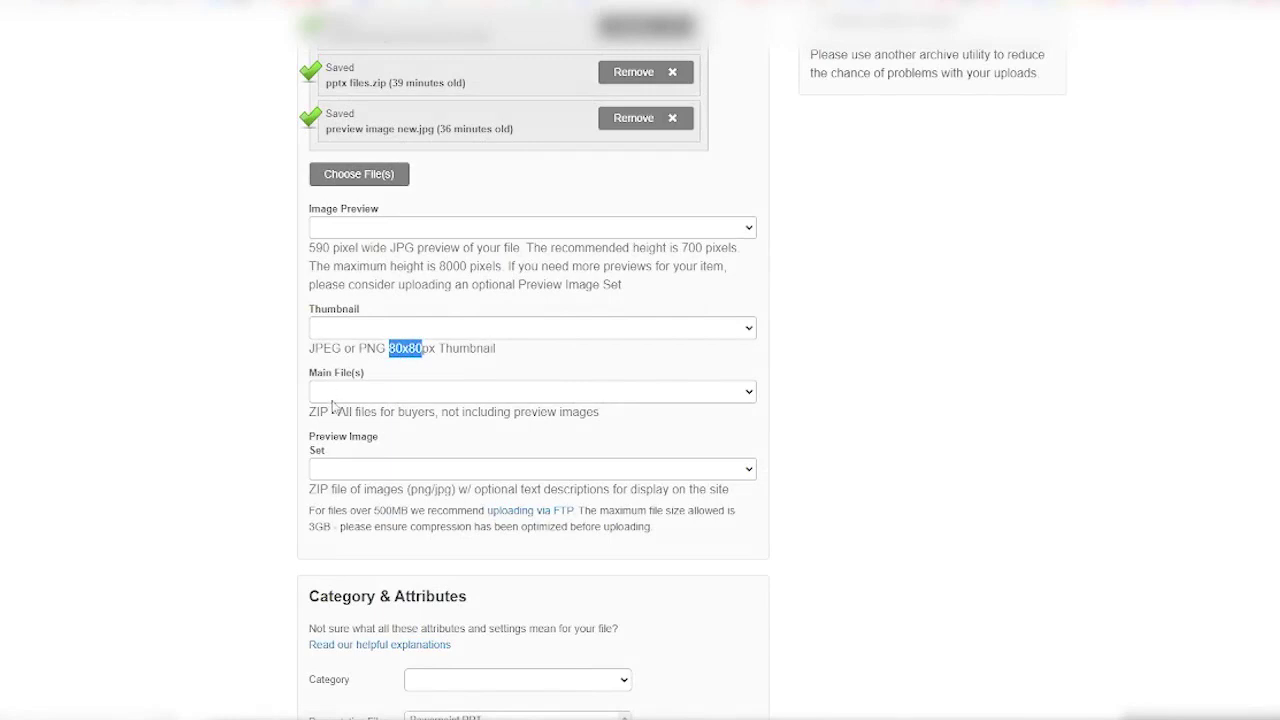
scroll(328, 383, down, 1)
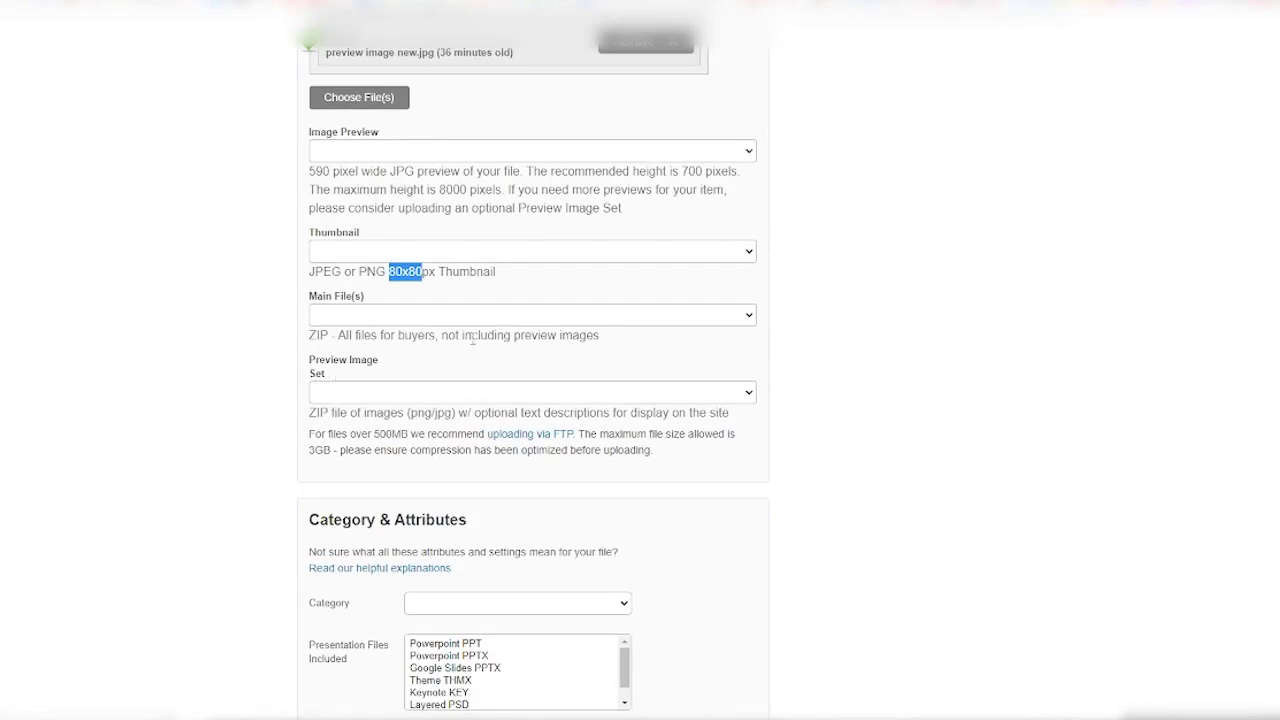
scroll(475, 340, up, 3)
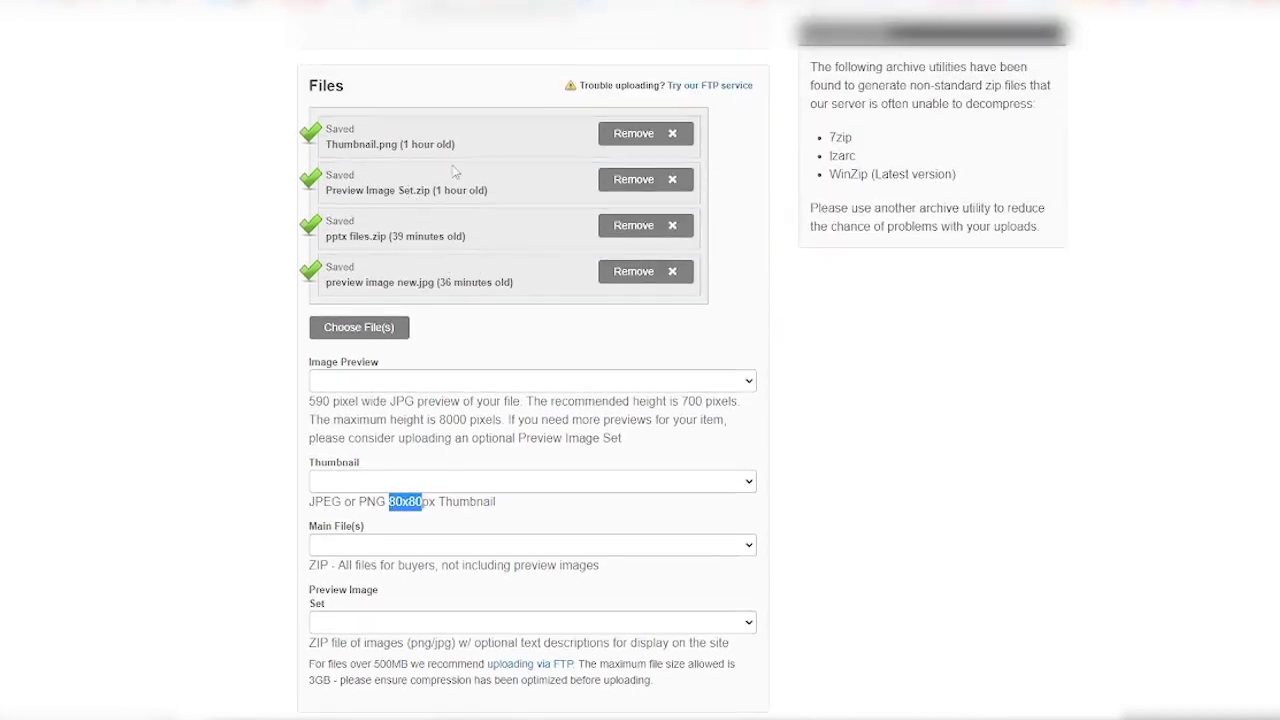
scroll(461, 270, down, 5)
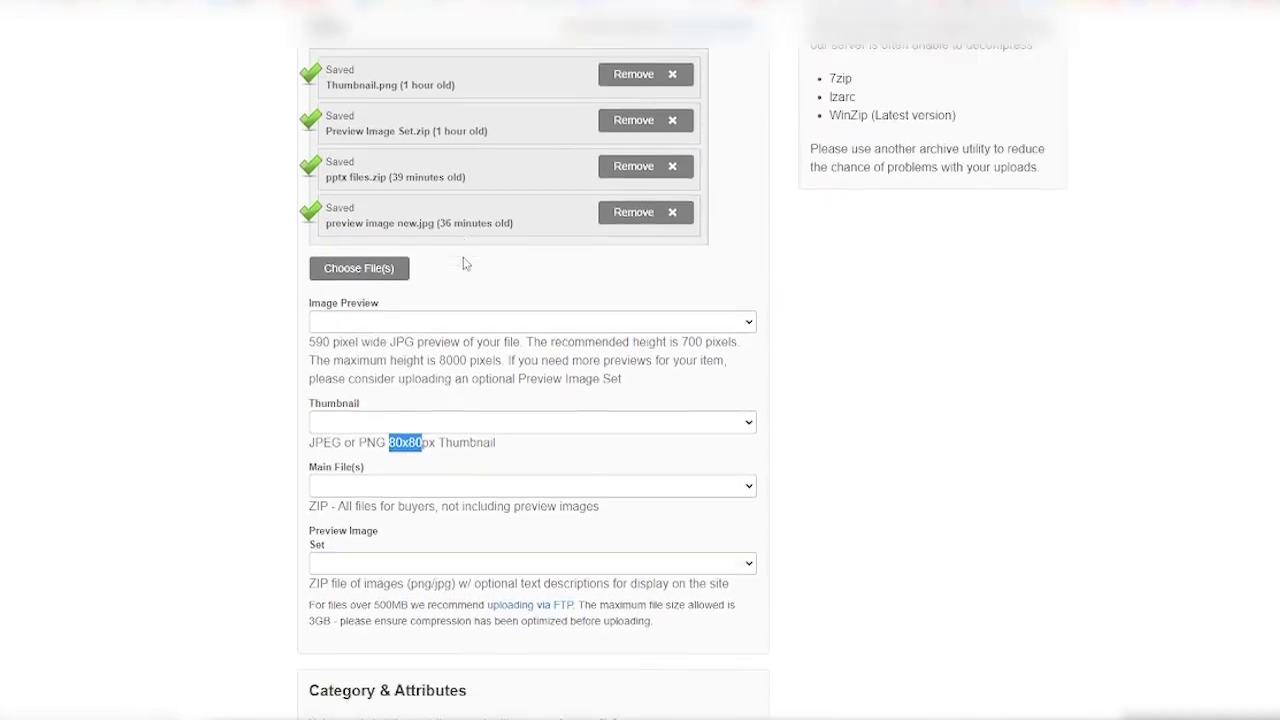
scroll(463, 263, down, 1)
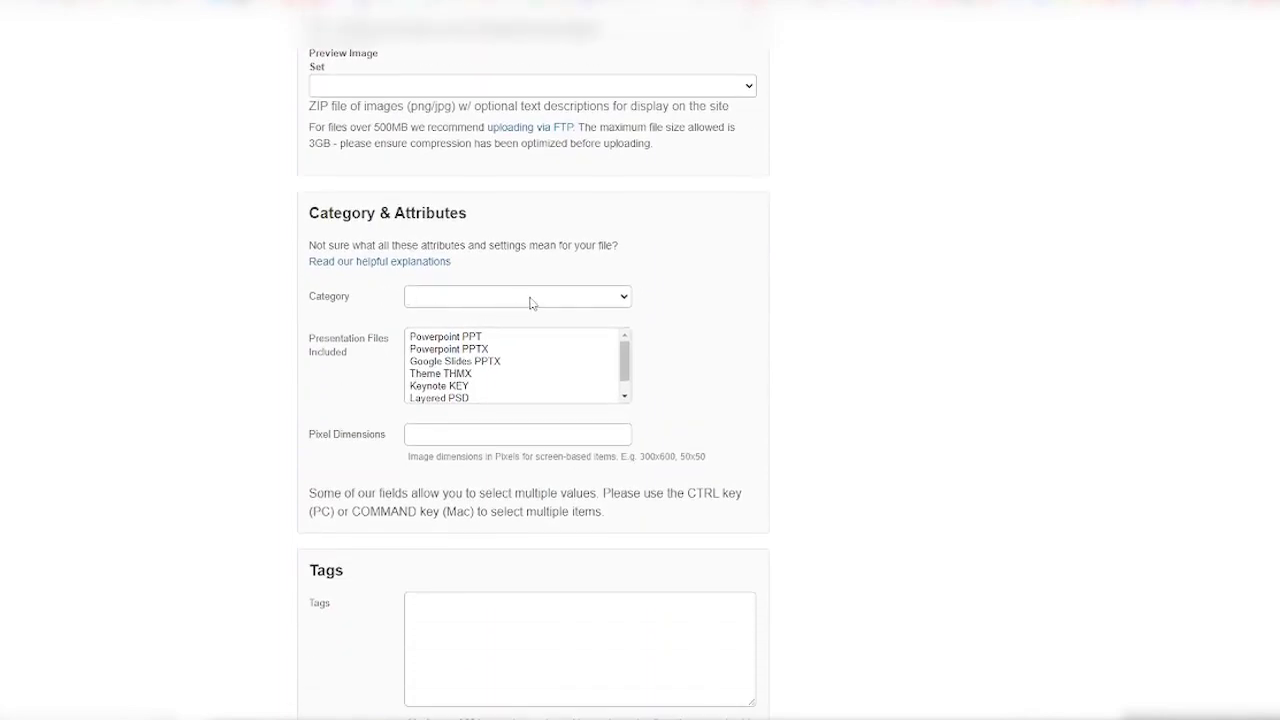
Examine the template category choices, included presentation file types, pixel dimensions, tags, license pricing and reviewer message fields
click(530, 300)
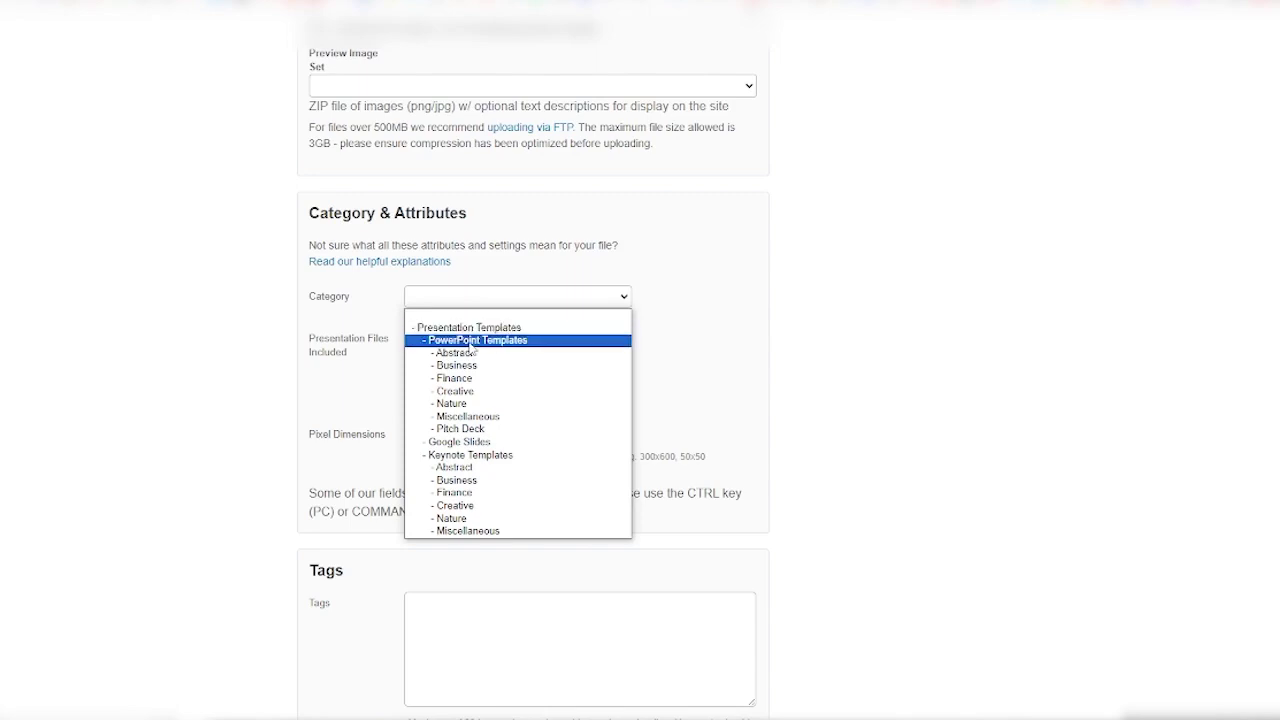
click(665, 263)
scroll(447, 380, down, 2)
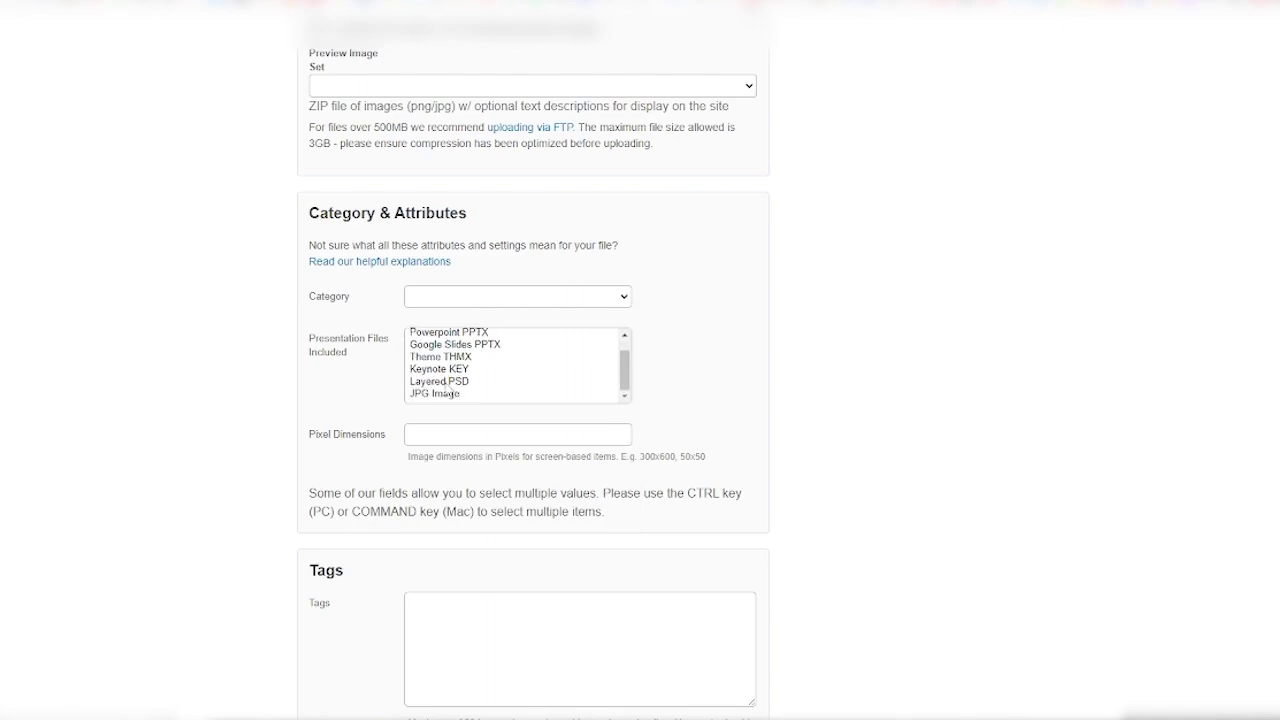
scroll(420, 385, down, 1)
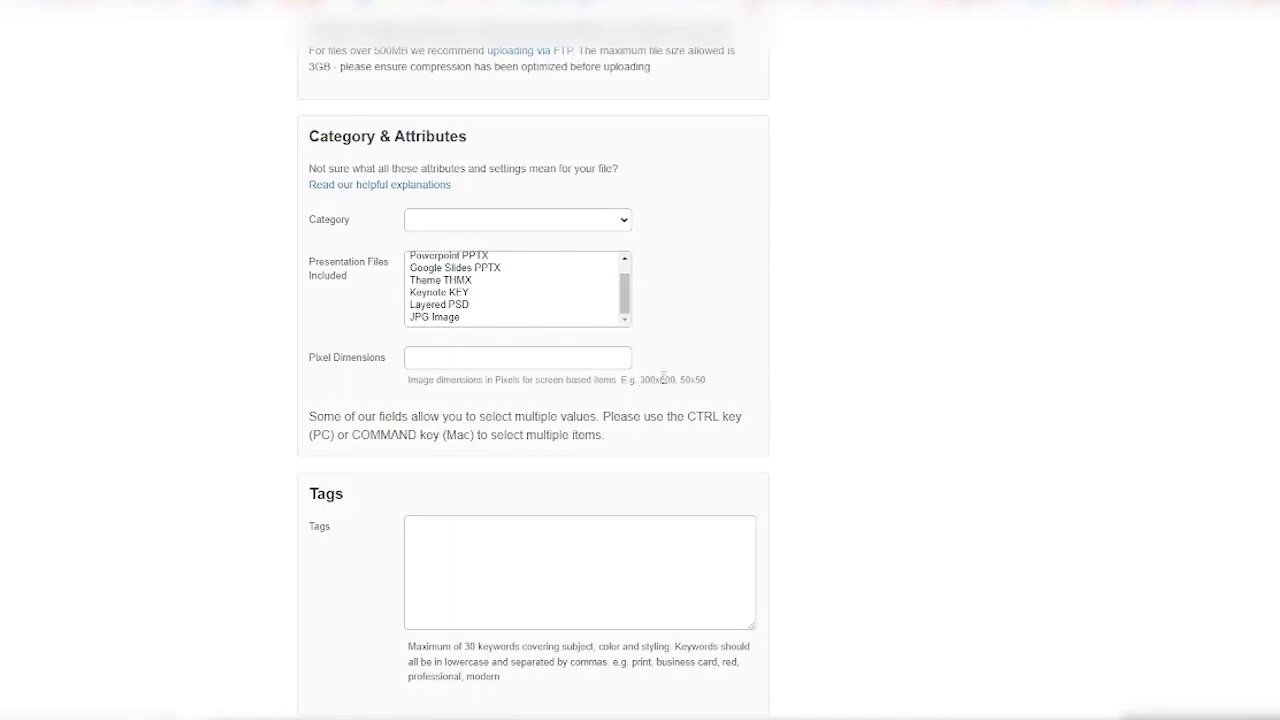
scroll(650, 372, down, 3)
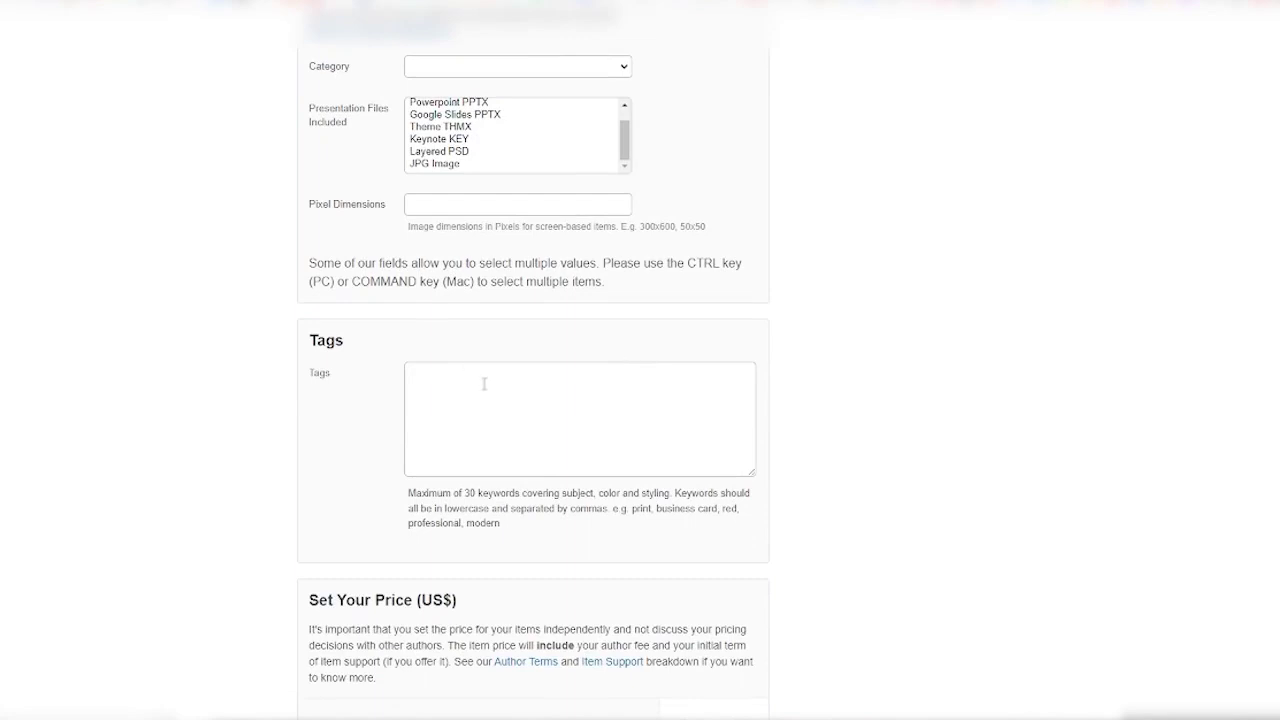
scroll(484, 384, up, 3)
scroll(485, 382, down, 8)
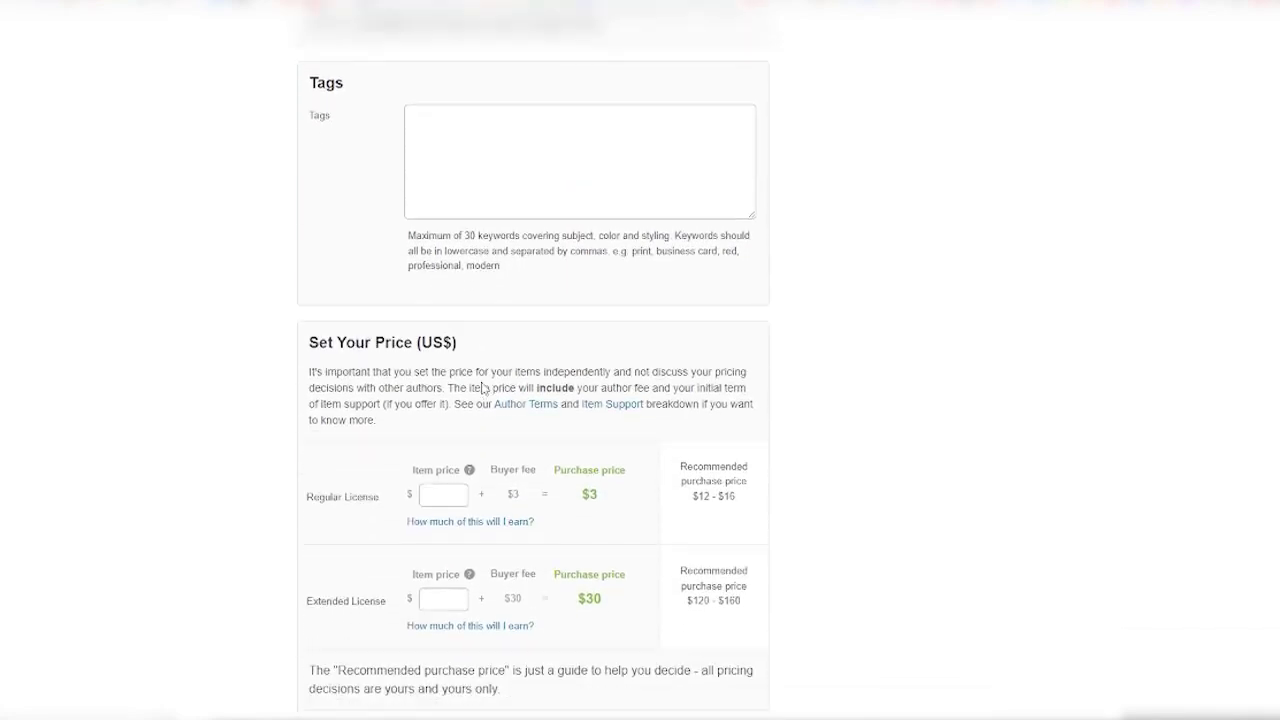
scroll(482, 387, down, 4)
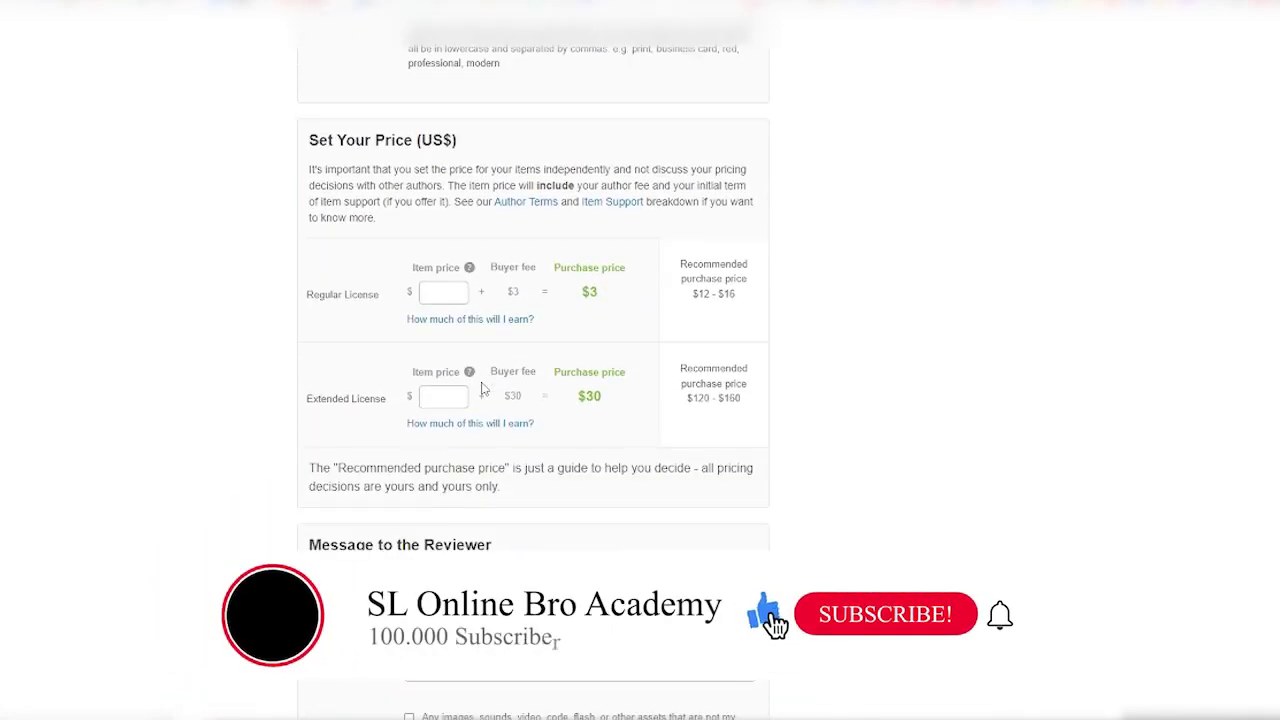
scroll(481, 388, down, 2)
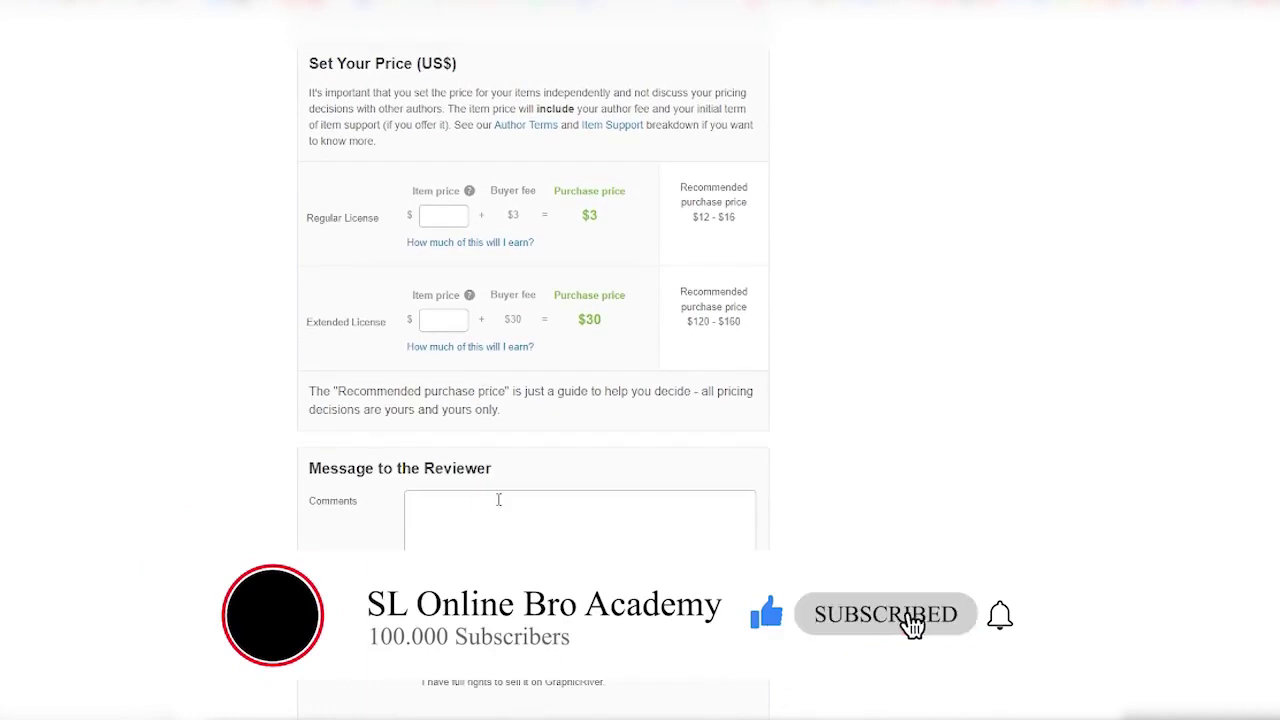
Review the completed item name and read through the HTML description of the social media PowerPoint template
scroll(498, 497, up, 5)
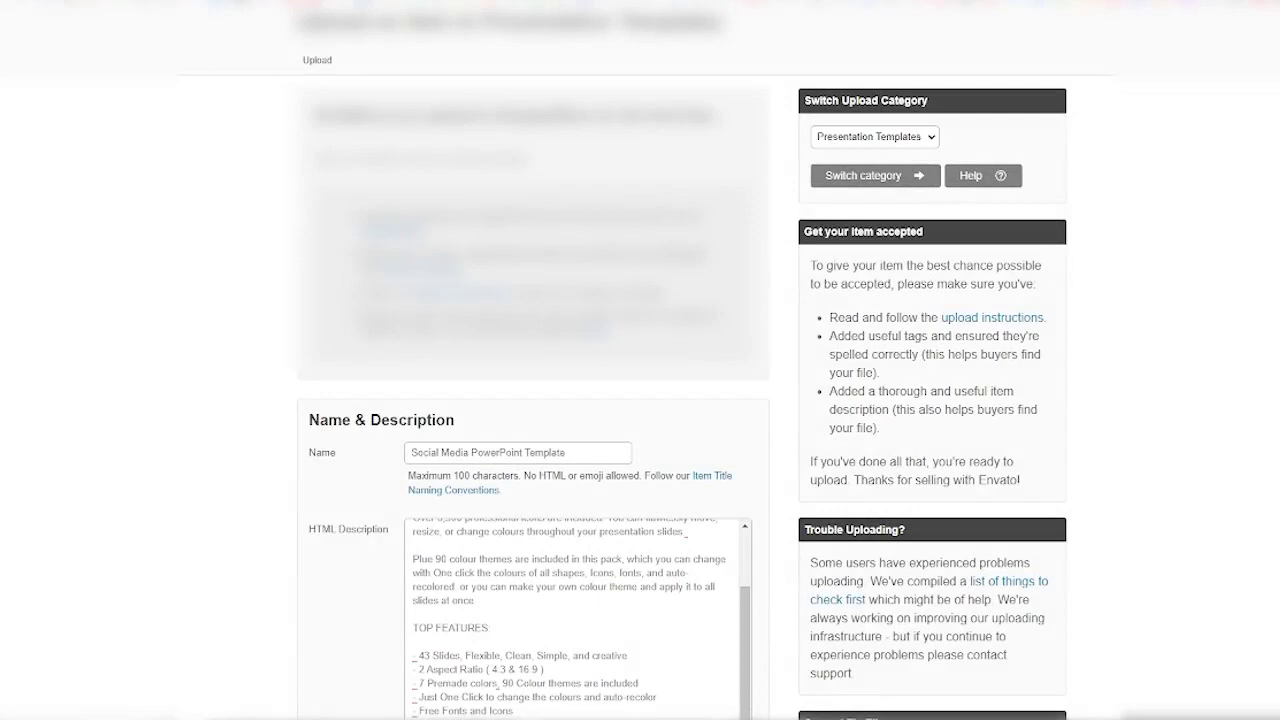
scroll(640, 400, down, 5)
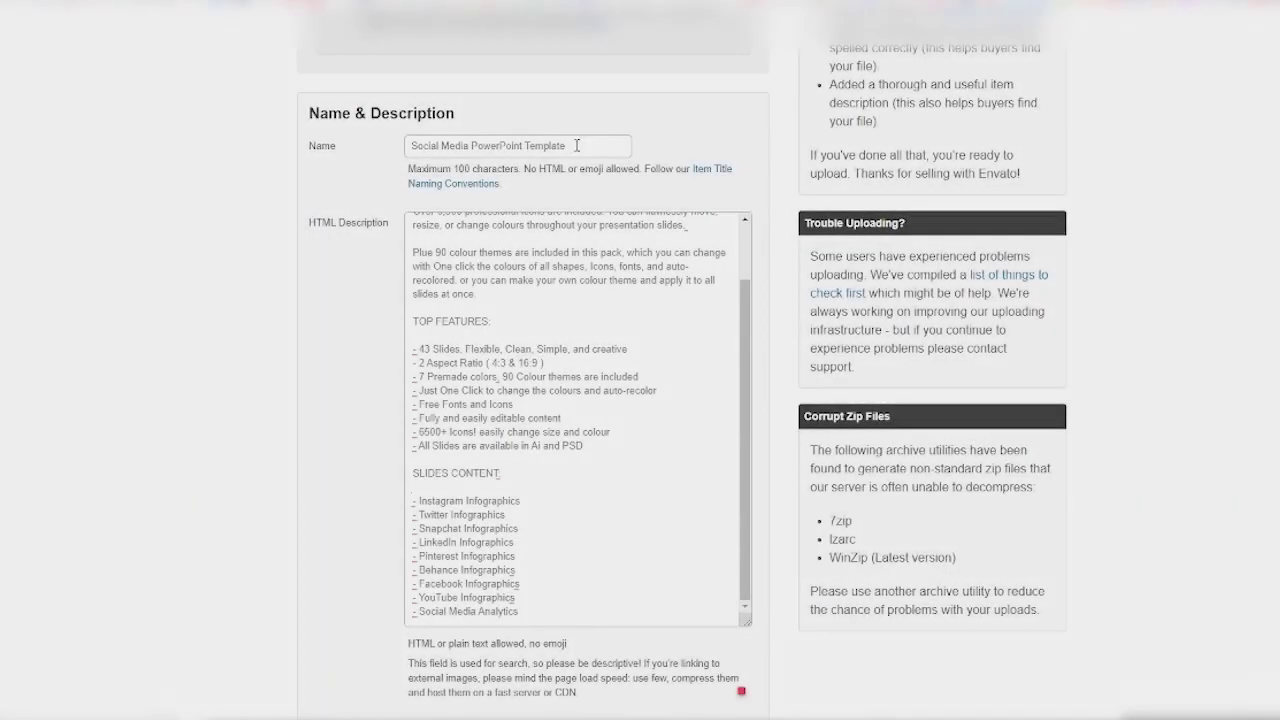
drag(577, 145, 411, 146)
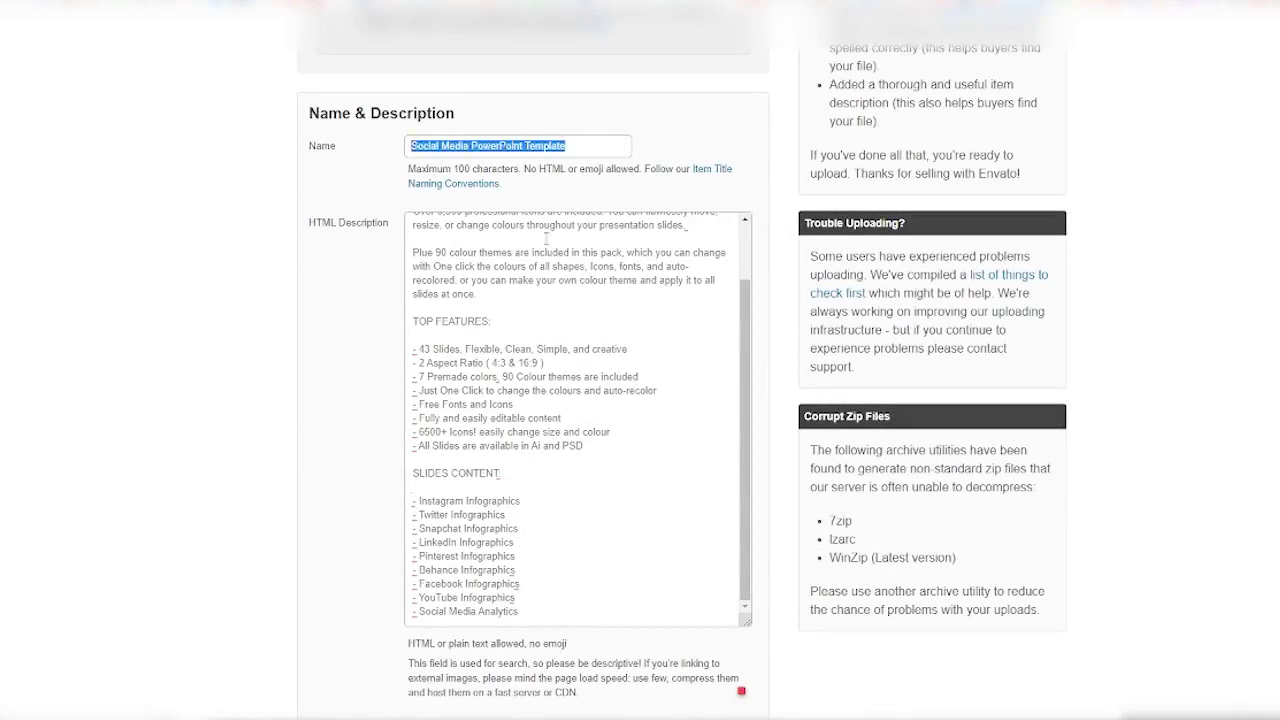
scroll(540, 265, up, 2)
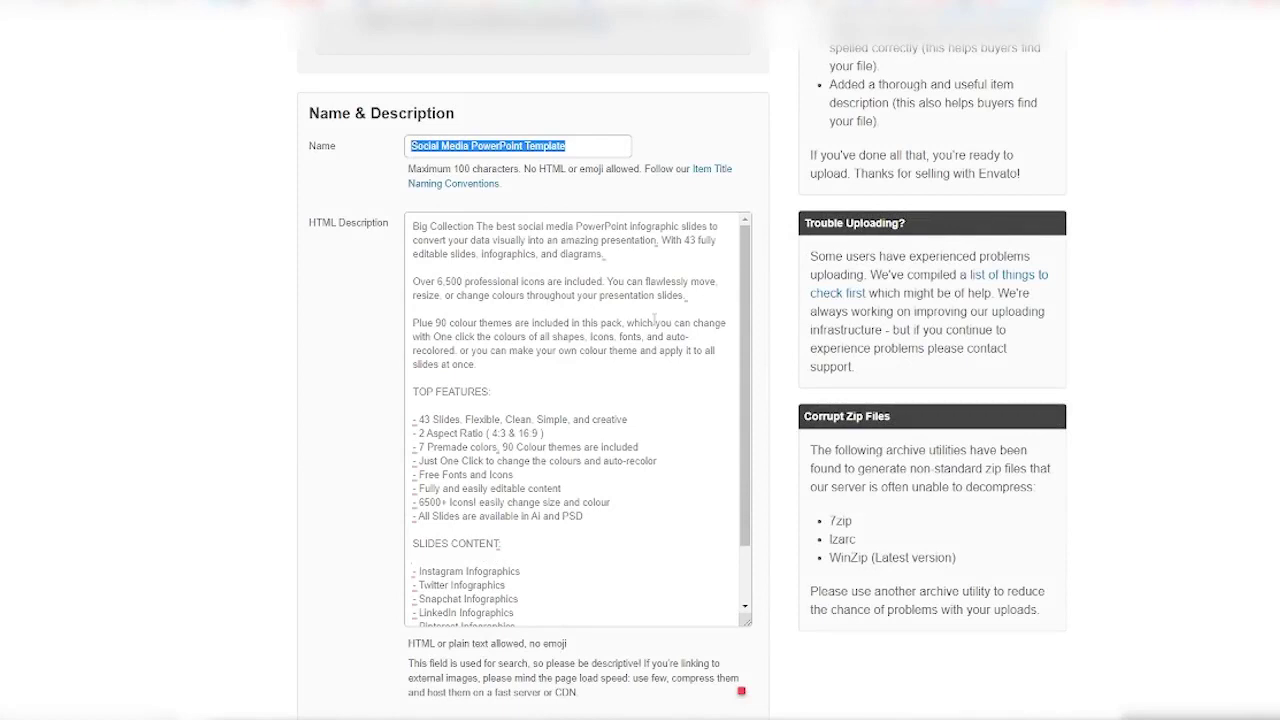
scroll(655, 320, down, 2)
Check the uploaded files in the Files section and choose preview image new.jpg as the image preview
scroll(653, 322, down, 5)
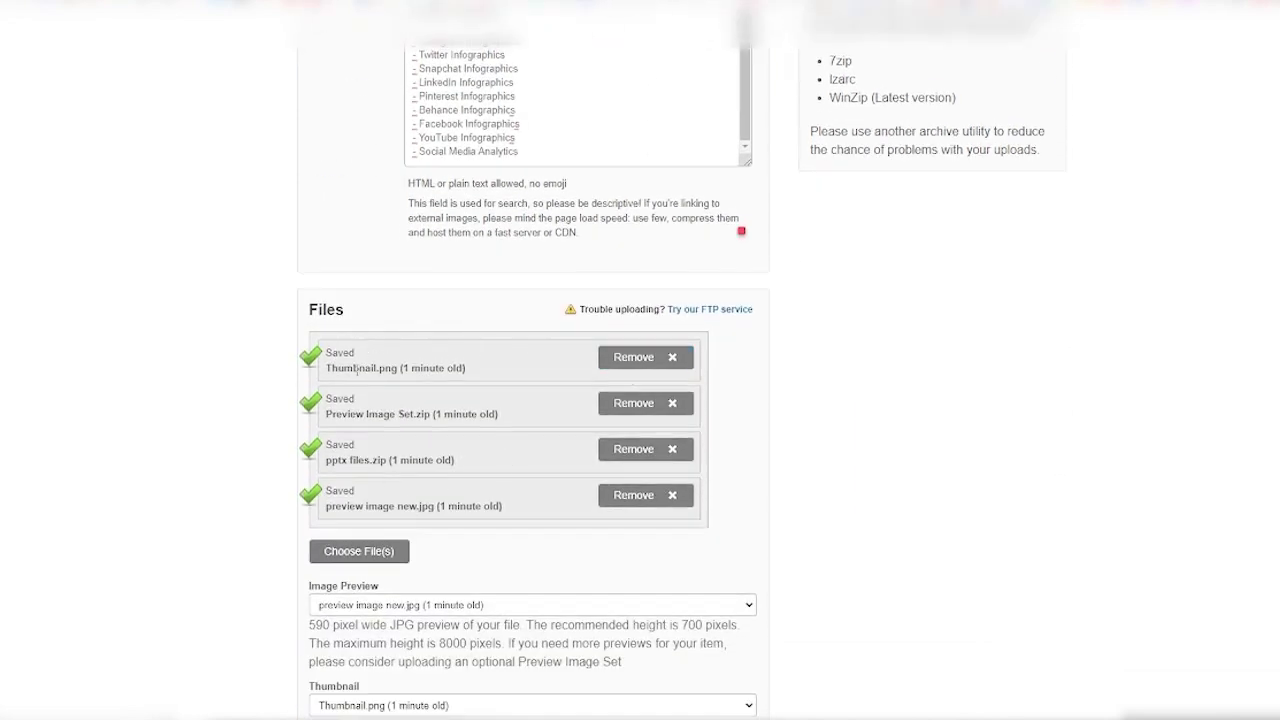
scroll(388, 352, down, 2)
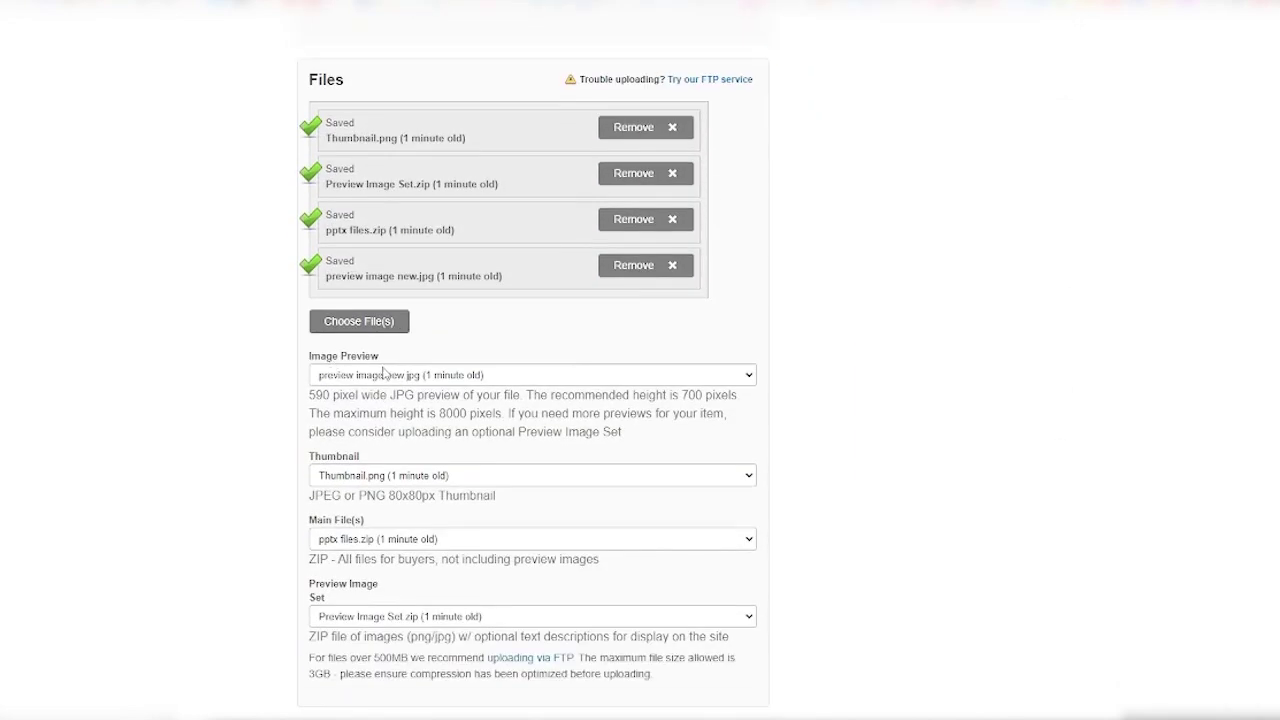
click(630, 377)
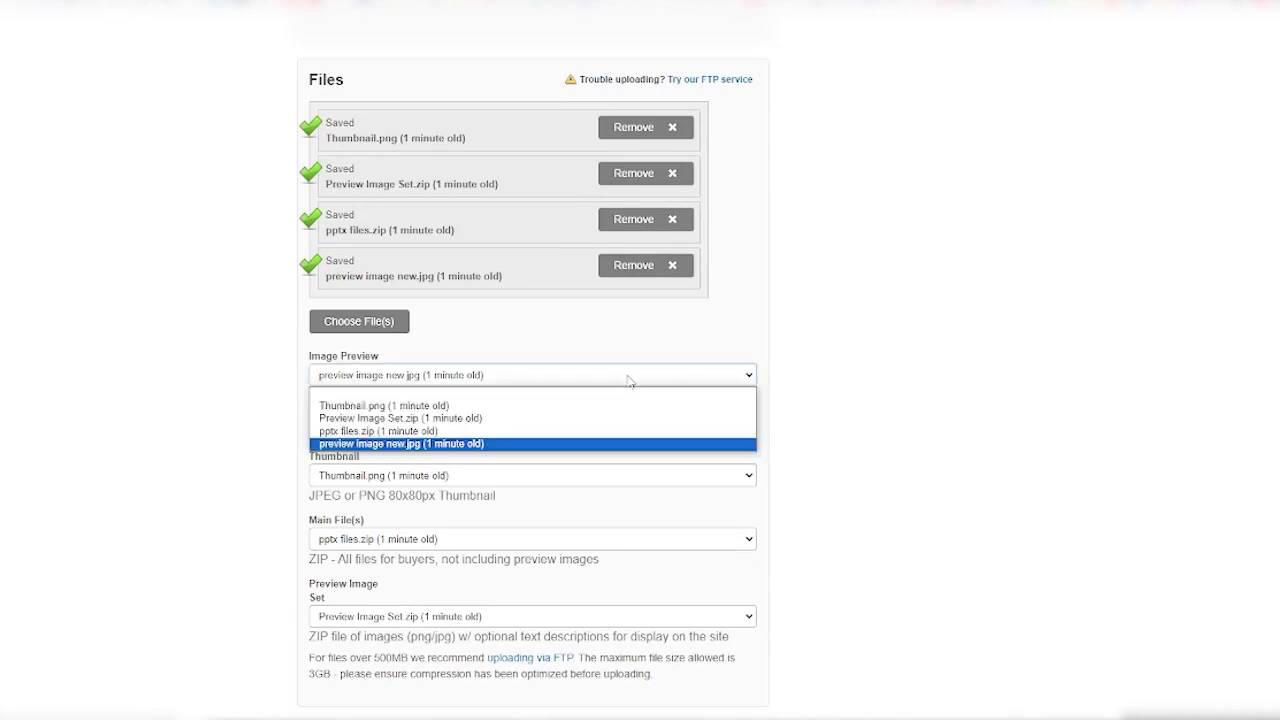
click(630, 378)
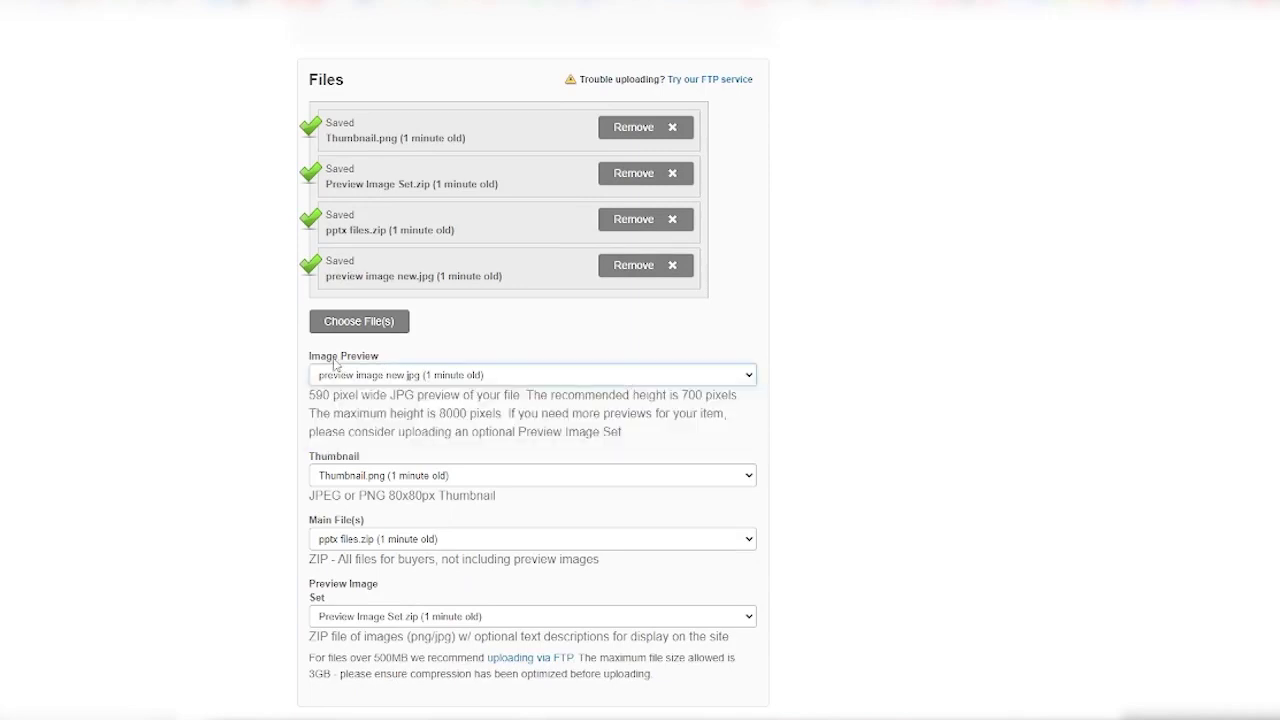
click(574, 381)
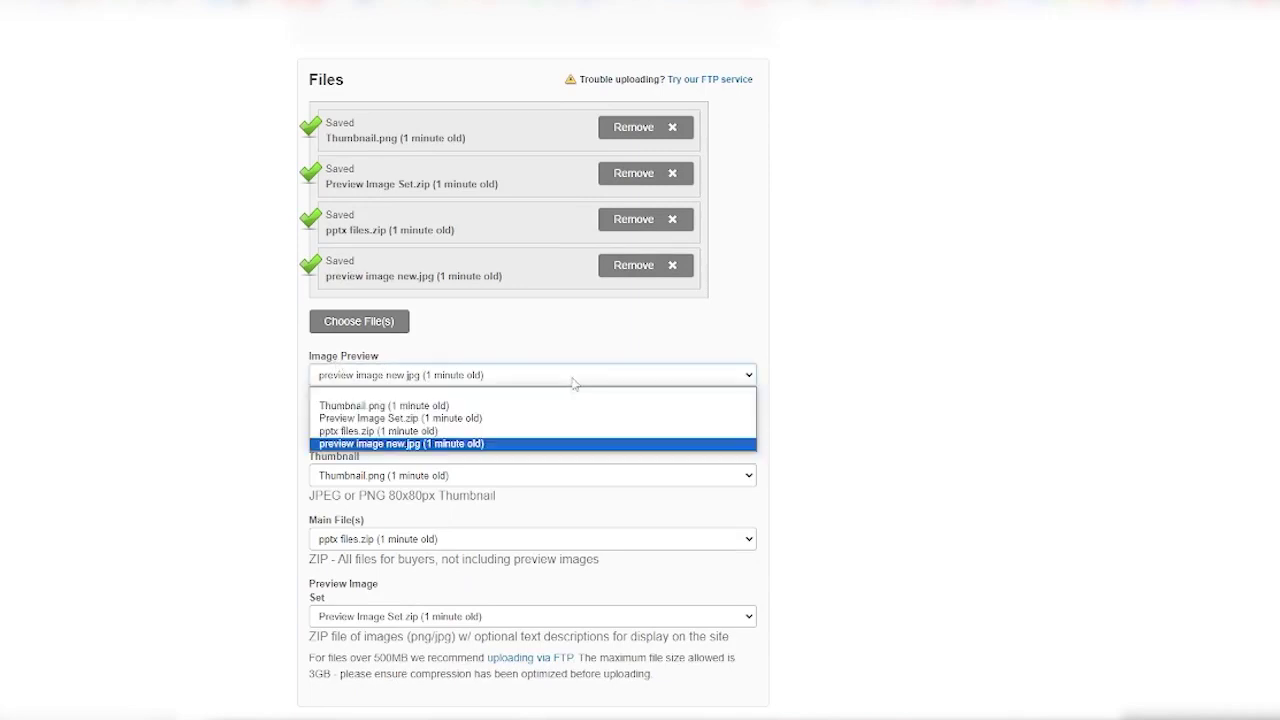
click(484, 445)
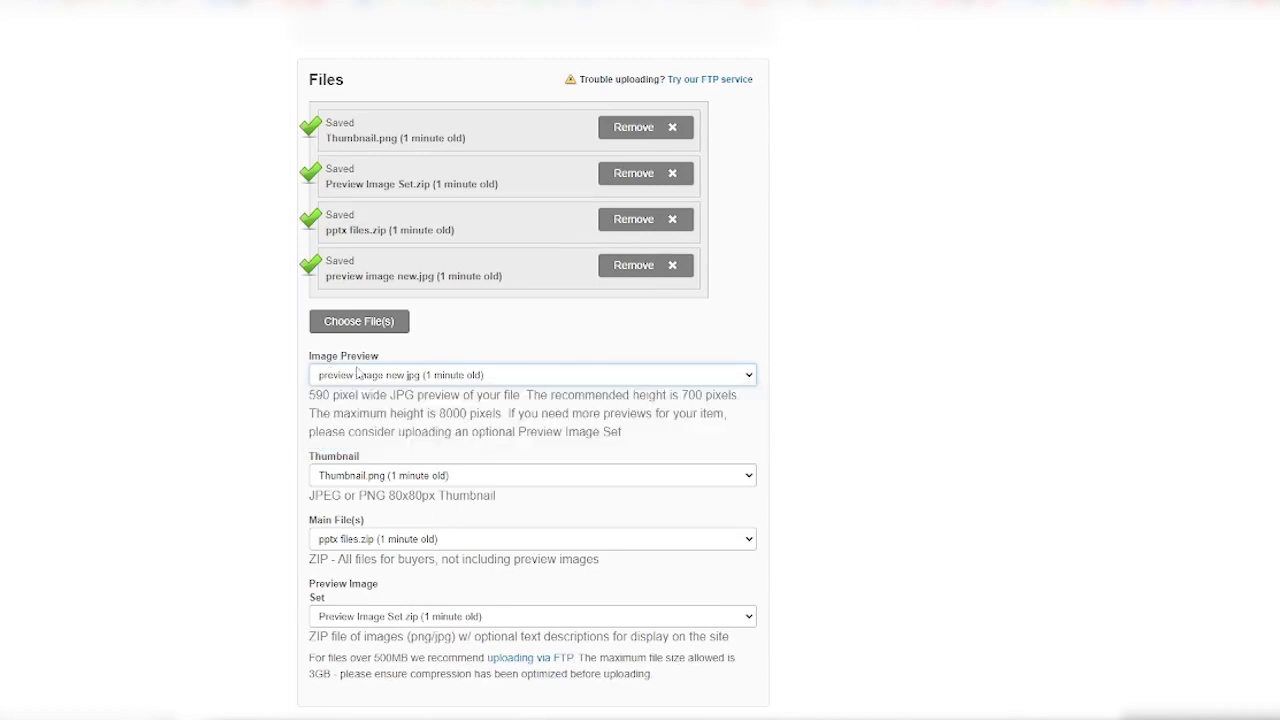
Review the files assigned as thumbnail, main files and preview image set, plus the category, presentation file types and pixel dimensions
scroll(396, 370, down, 1)
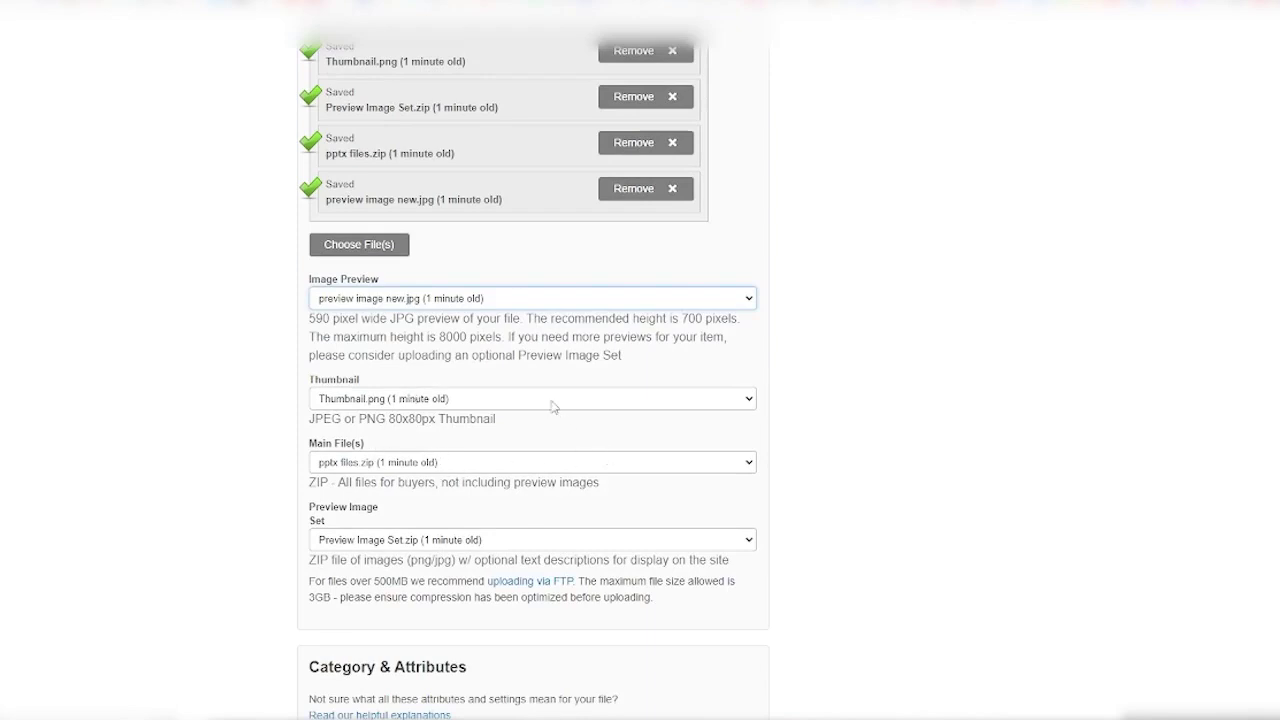
scroll(650, 473, down, 1)
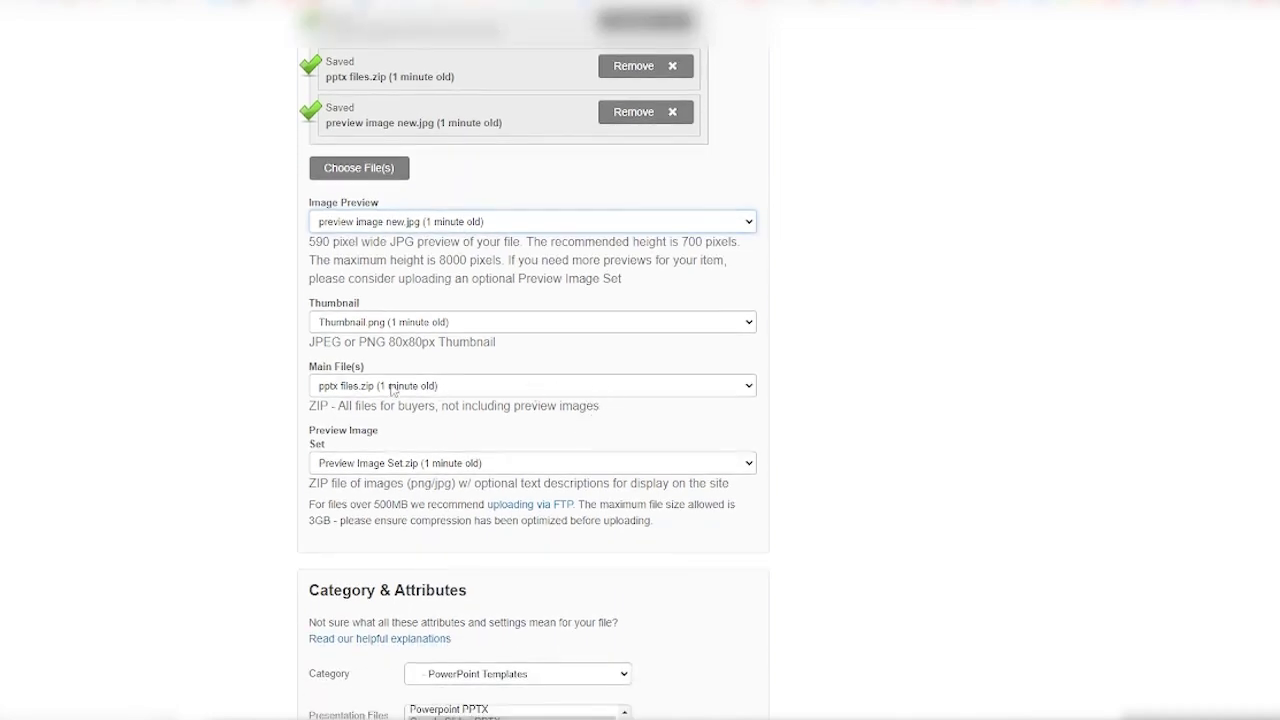
scroll(471, 401, down, 1)
scroll(440, 396, down, 3)
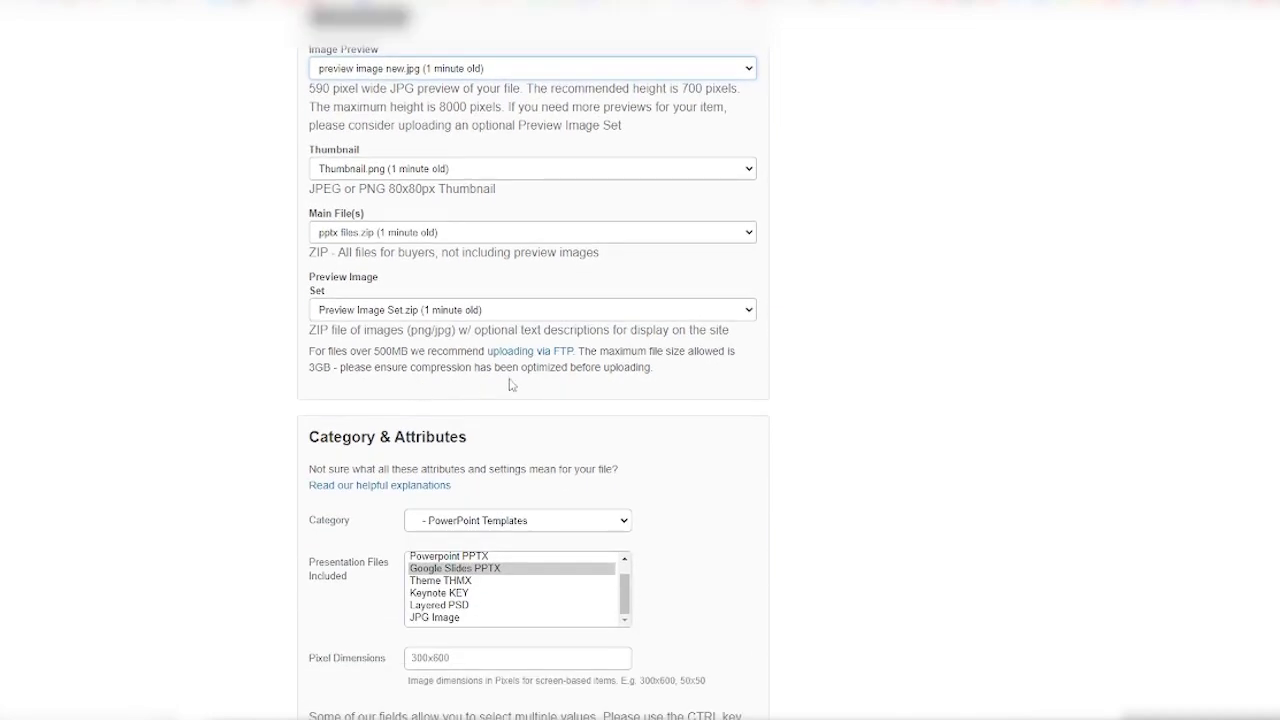
scroll(480, 384, down, 1)
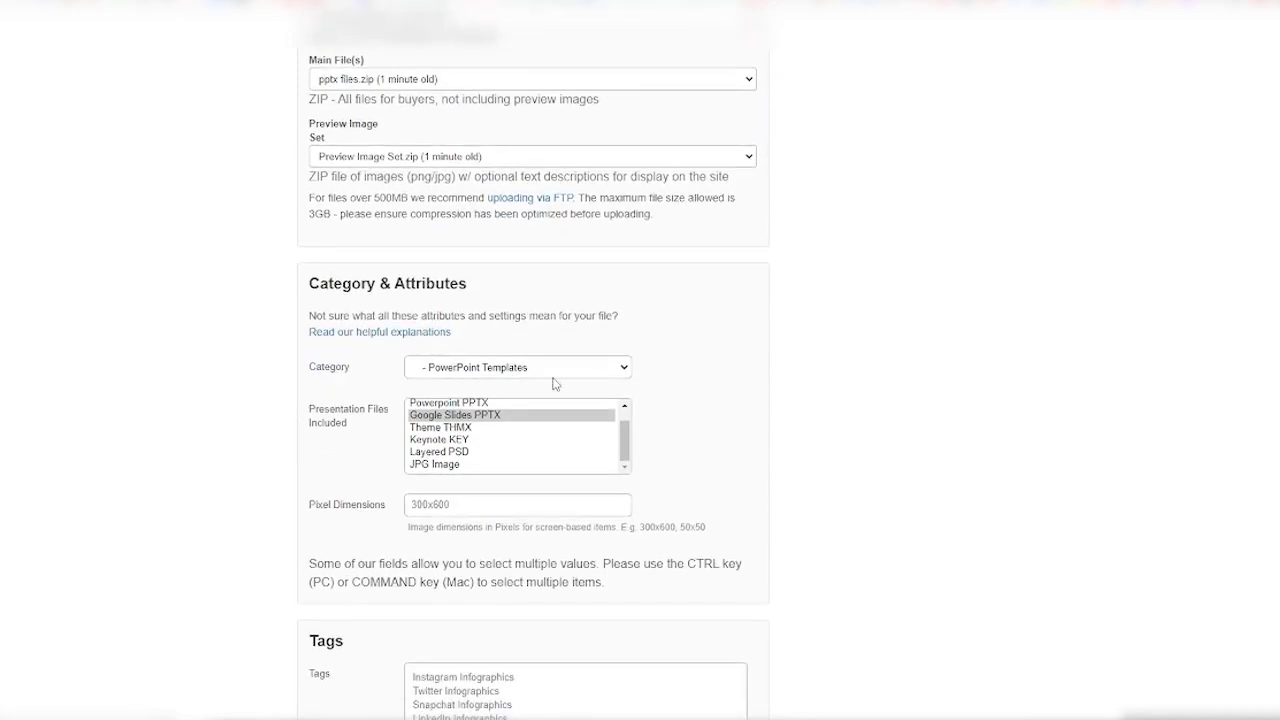
scroll(585, 373, down, 1)
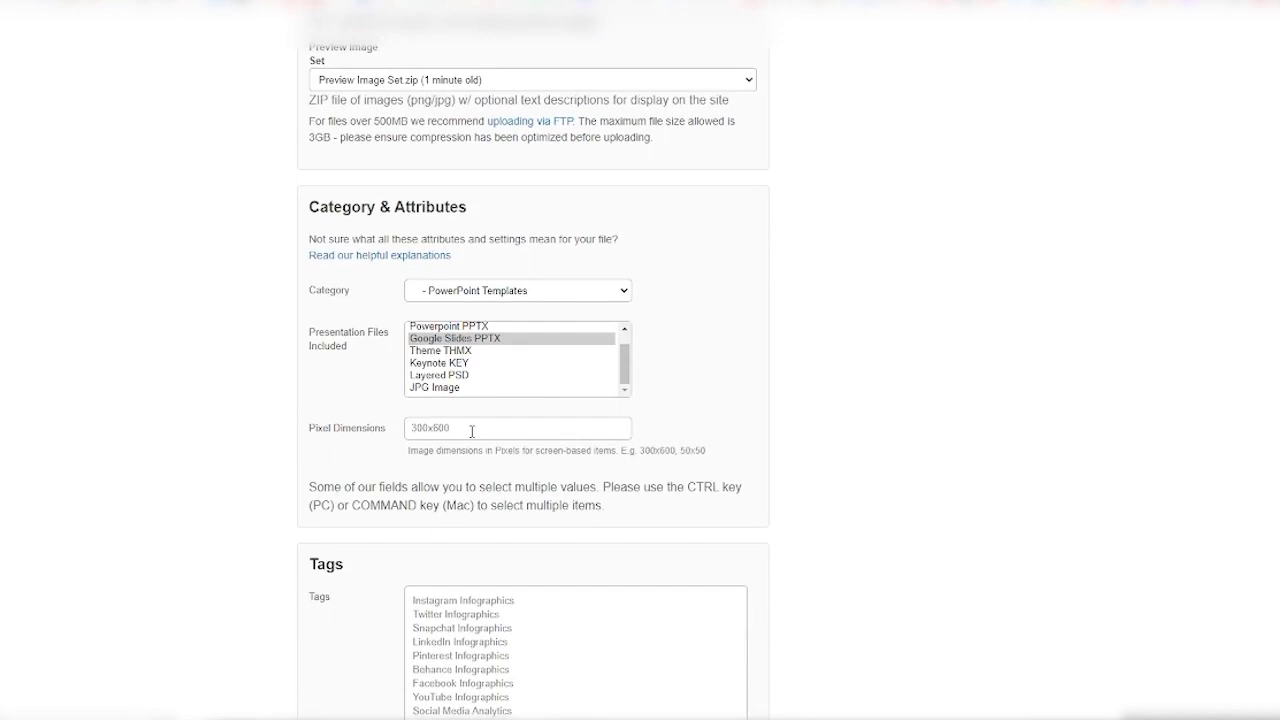
scroll(472, 430, down, 3)
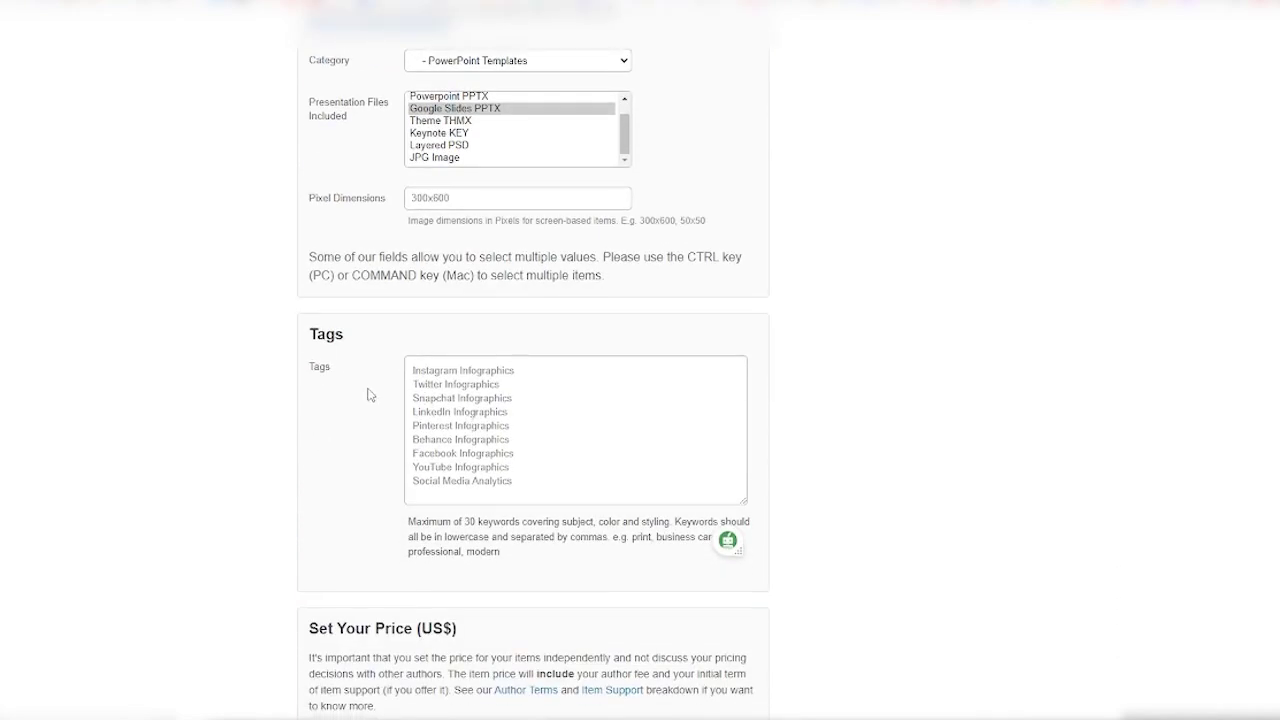
Examine the keyword list in the Tags section, highlighting all the social media infographics tags
scroll(462, 398, down, 2)
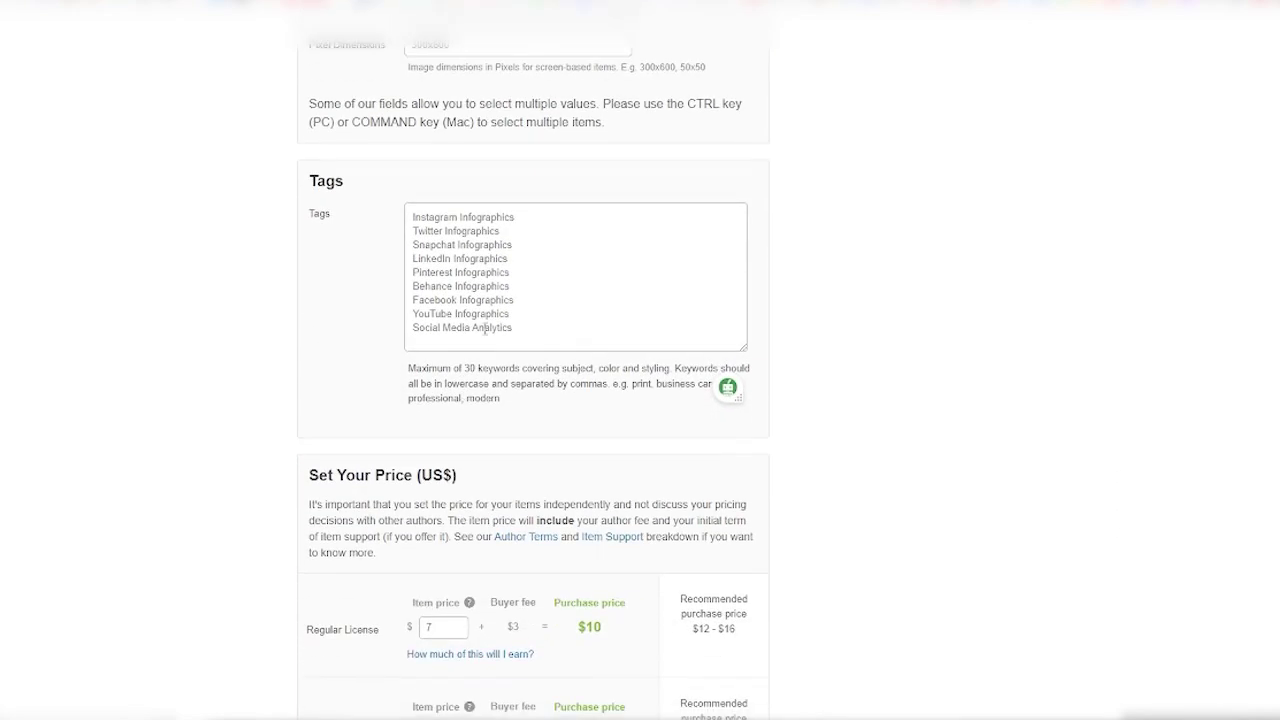
drag(519, 326, 410, 214)
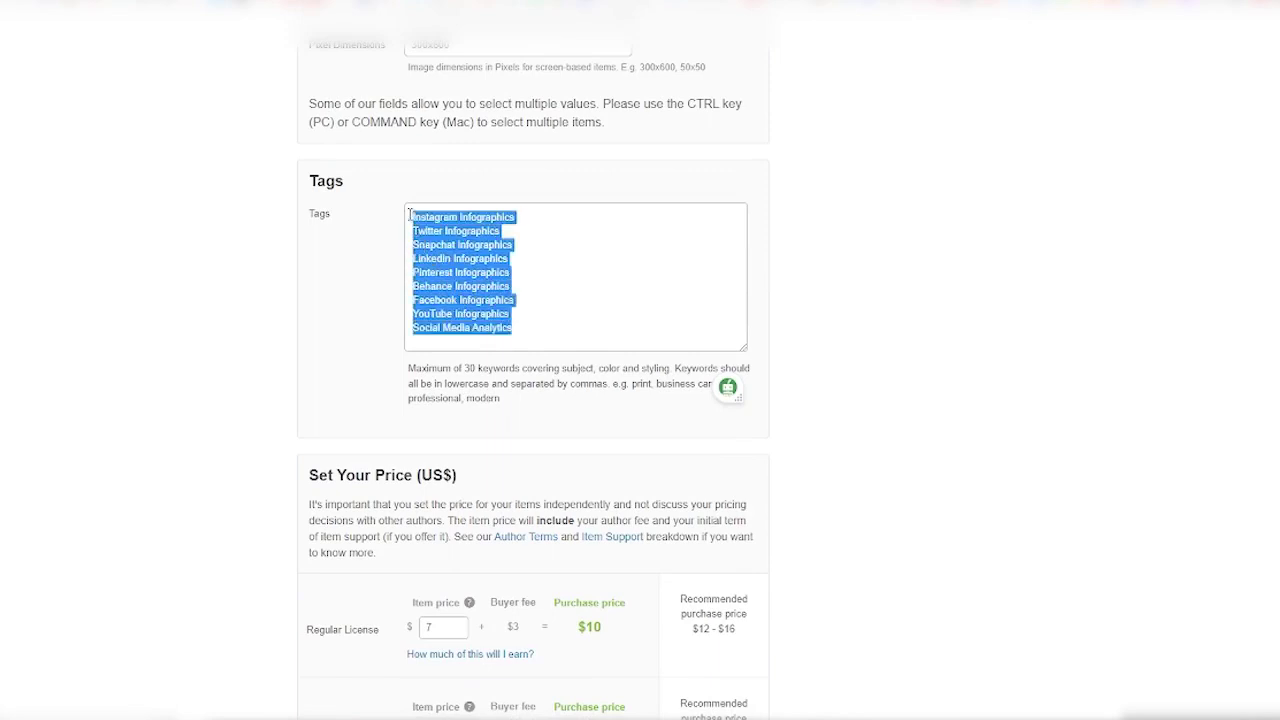
click(365, 297)
Review the Regular and Extended License prices, the message to the reviewer and the rights declaration above the upload option
scroll(365, 297, down, 4)
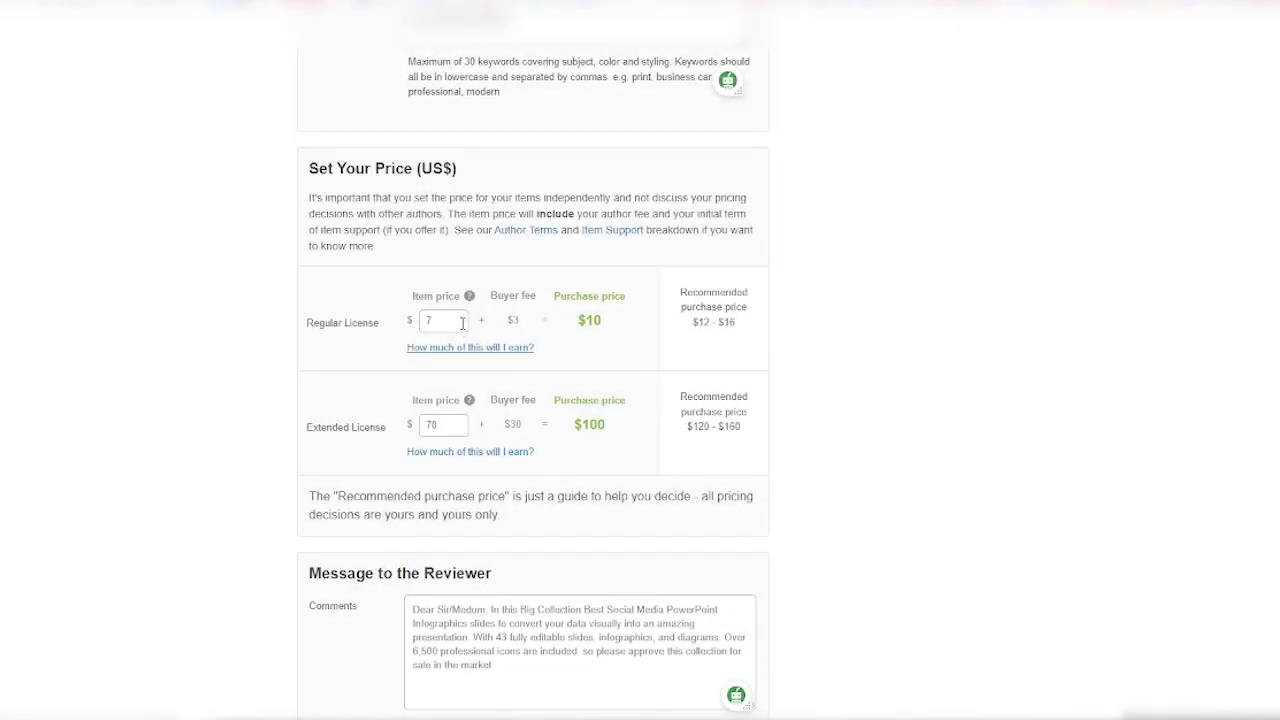
scroll(462, 323, down, 3)
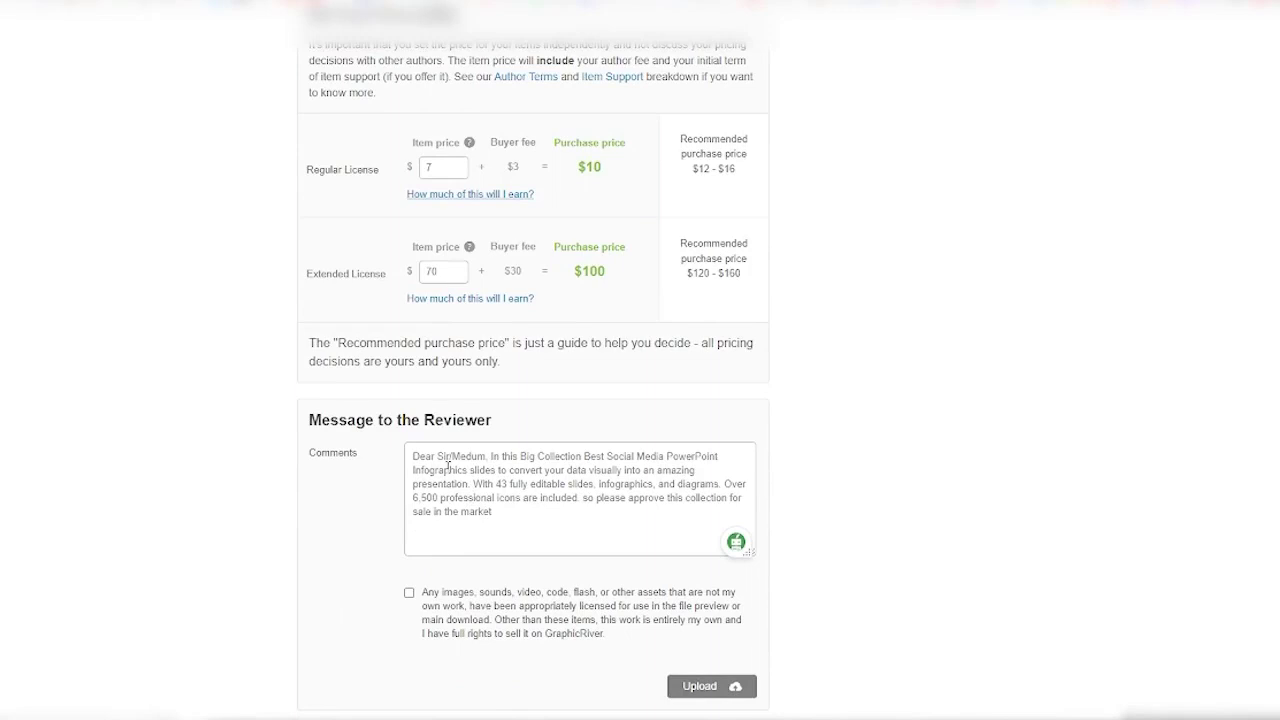
scroll(484, 494, down, 3)
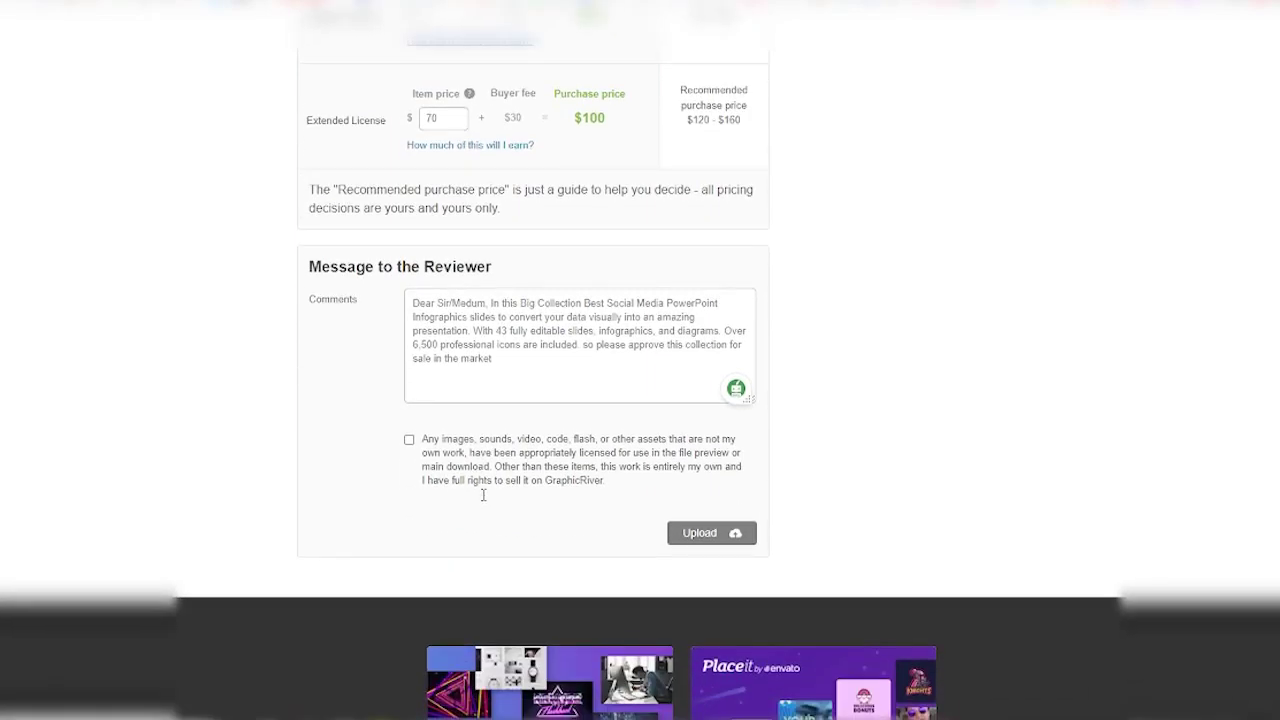
scroll(703, 538, up, 3)
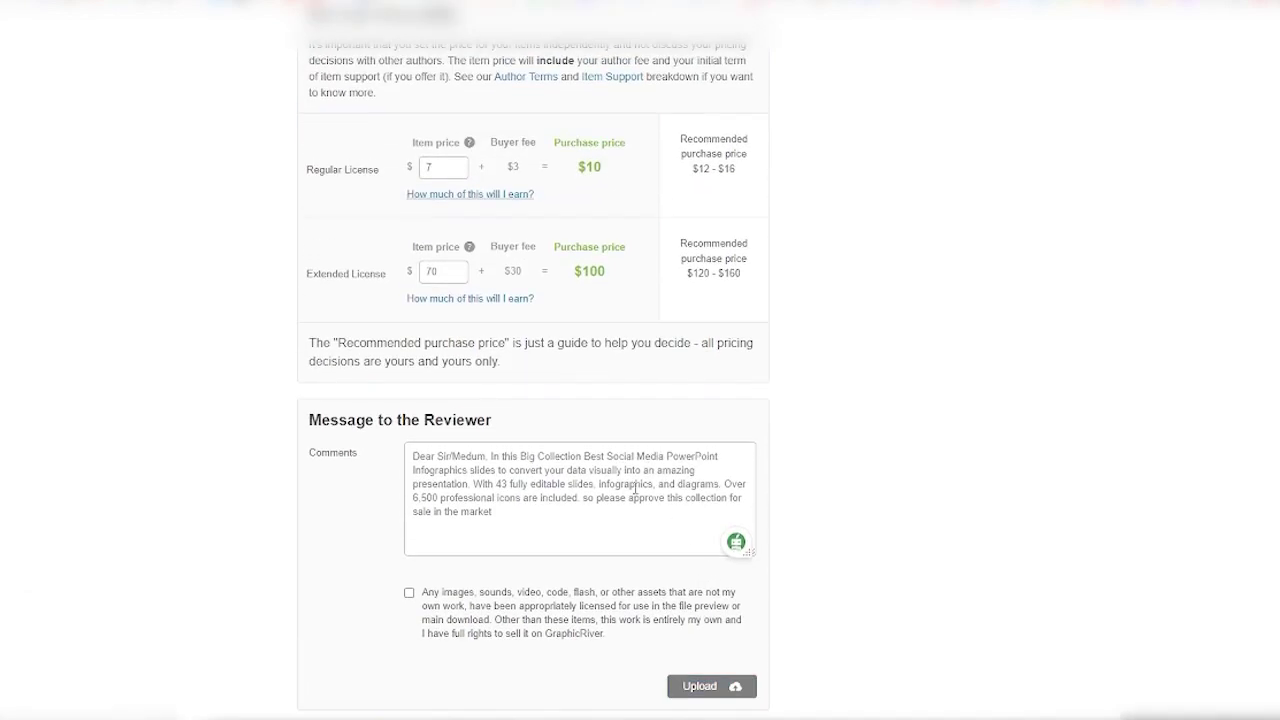
scroll(634, 490, up, 2)
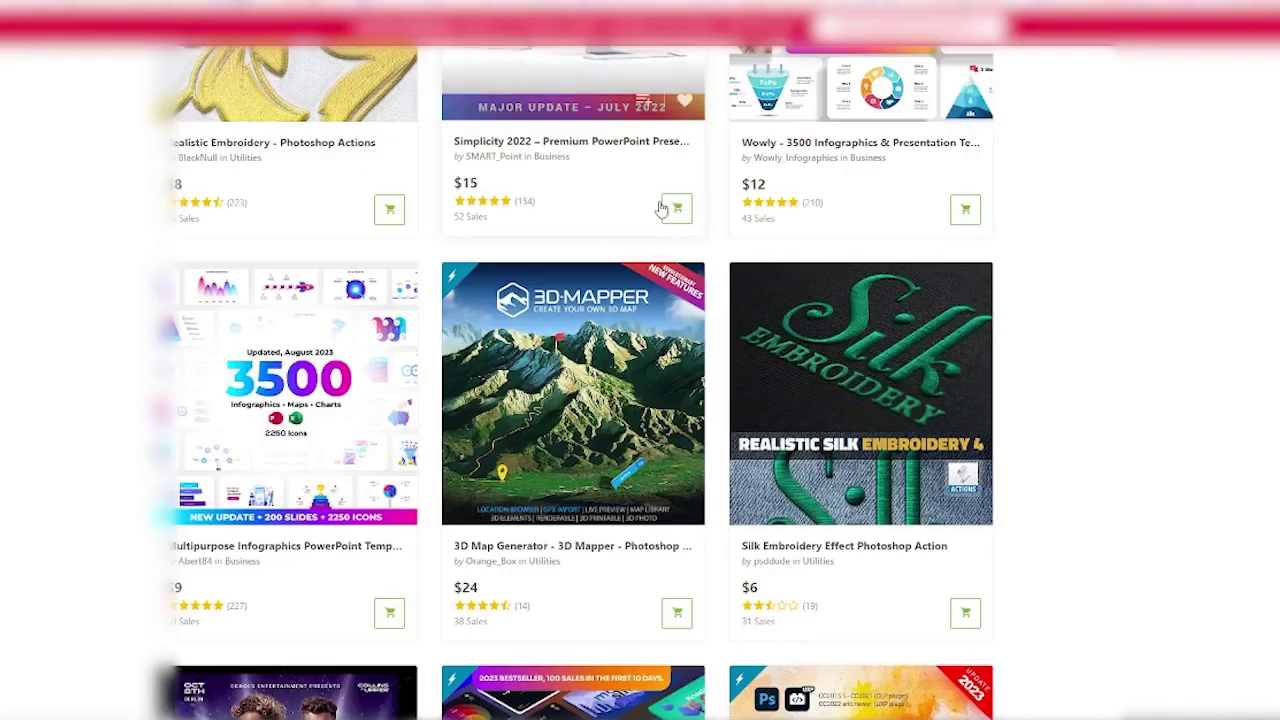
Search the graphics marketplace for "resume template" from the best sellers page
scroll(660, 208, up, 4)
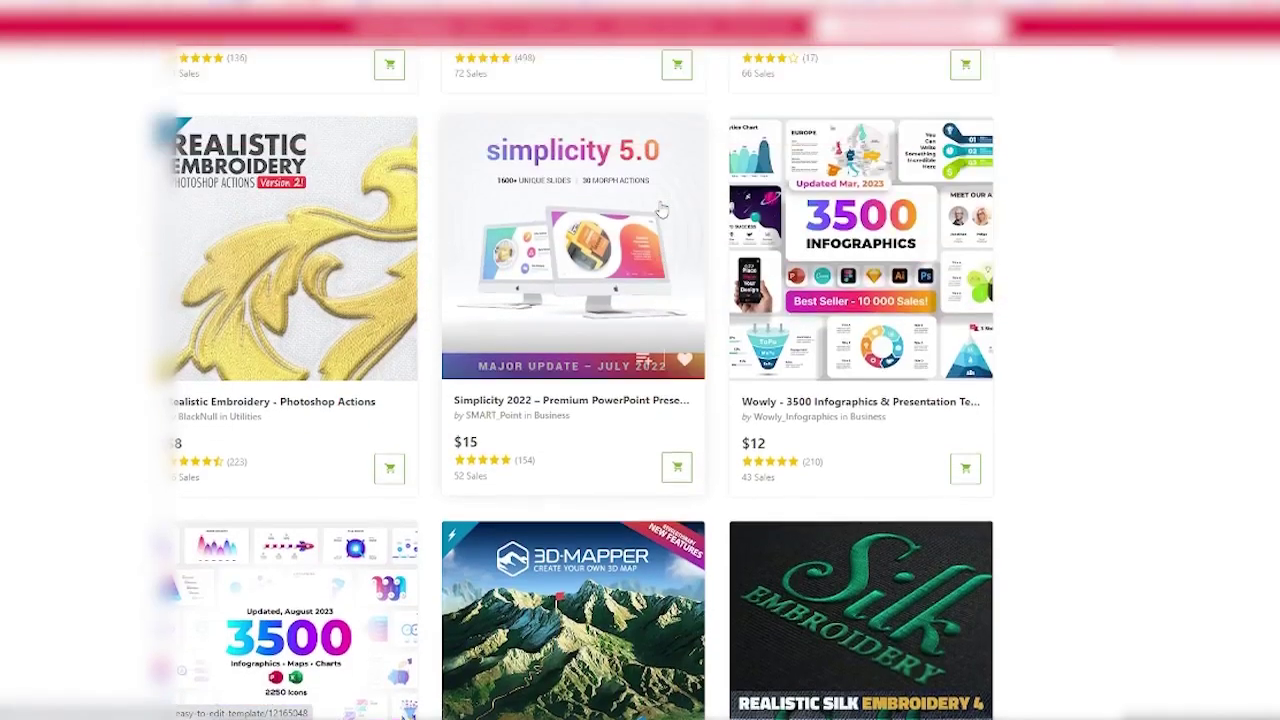
scroll(660, 208, up, 10)
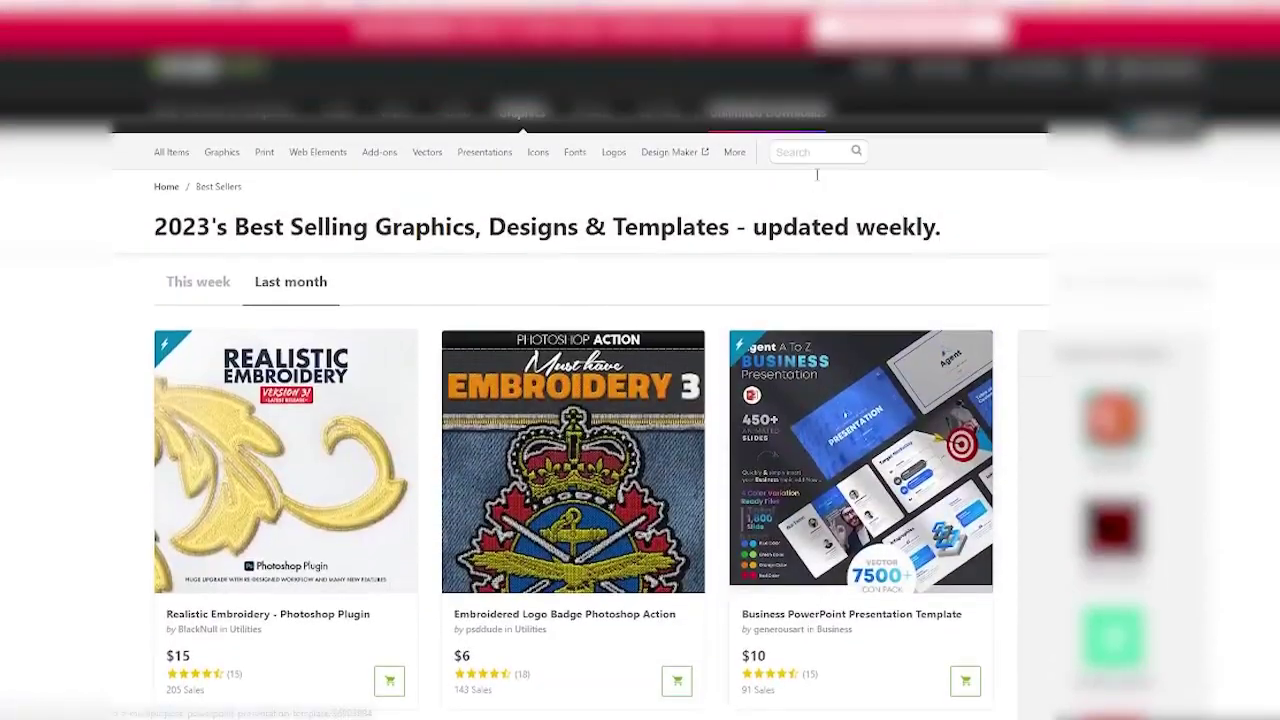
click(802, 151)
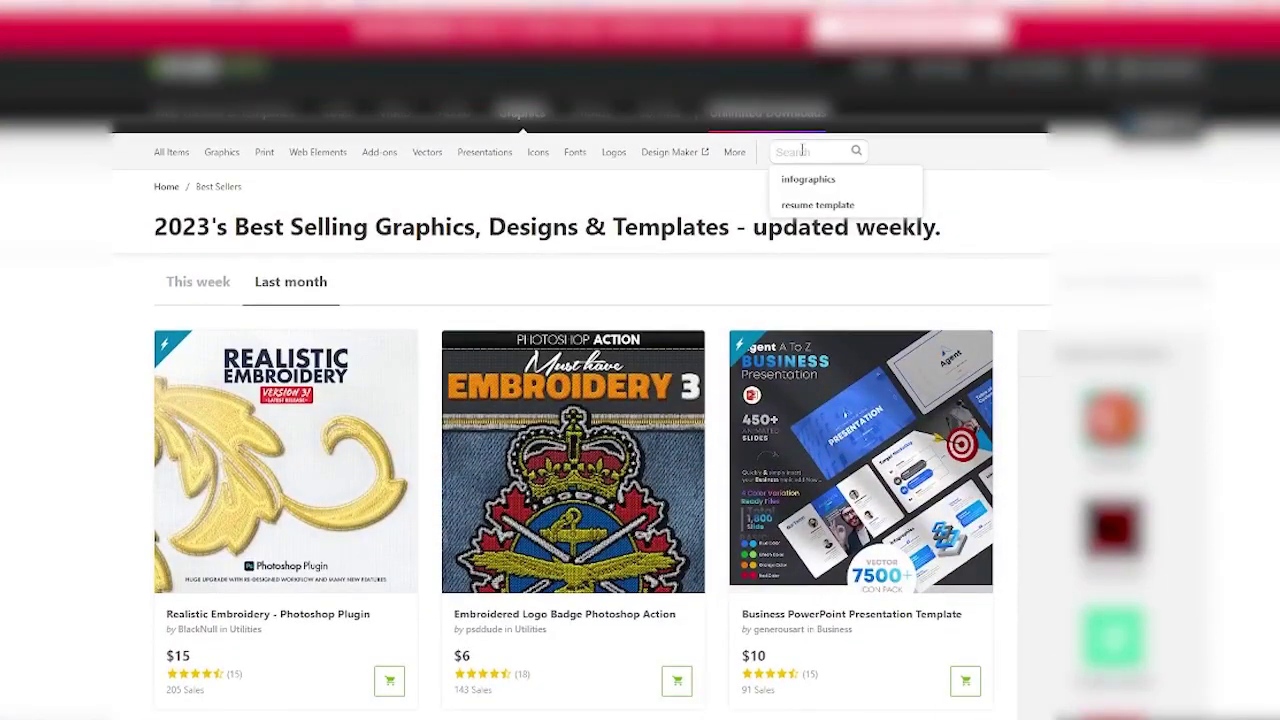
text(resu)
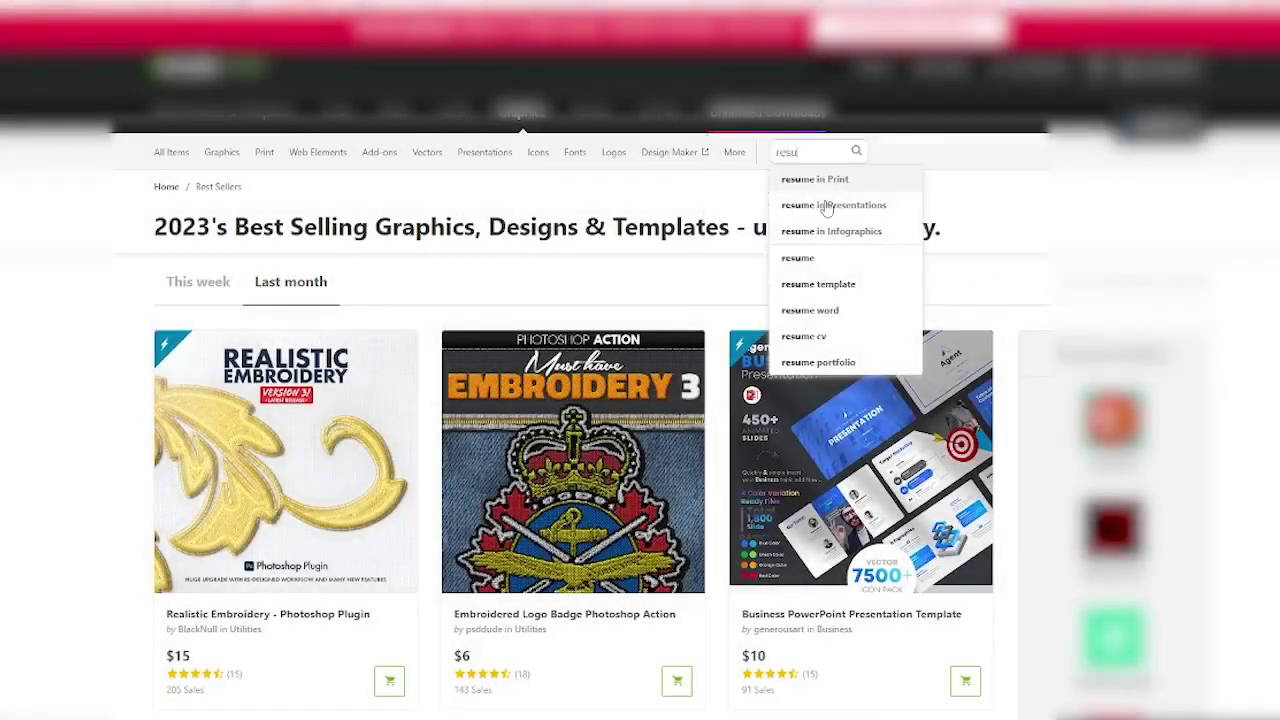
click(820, 288)
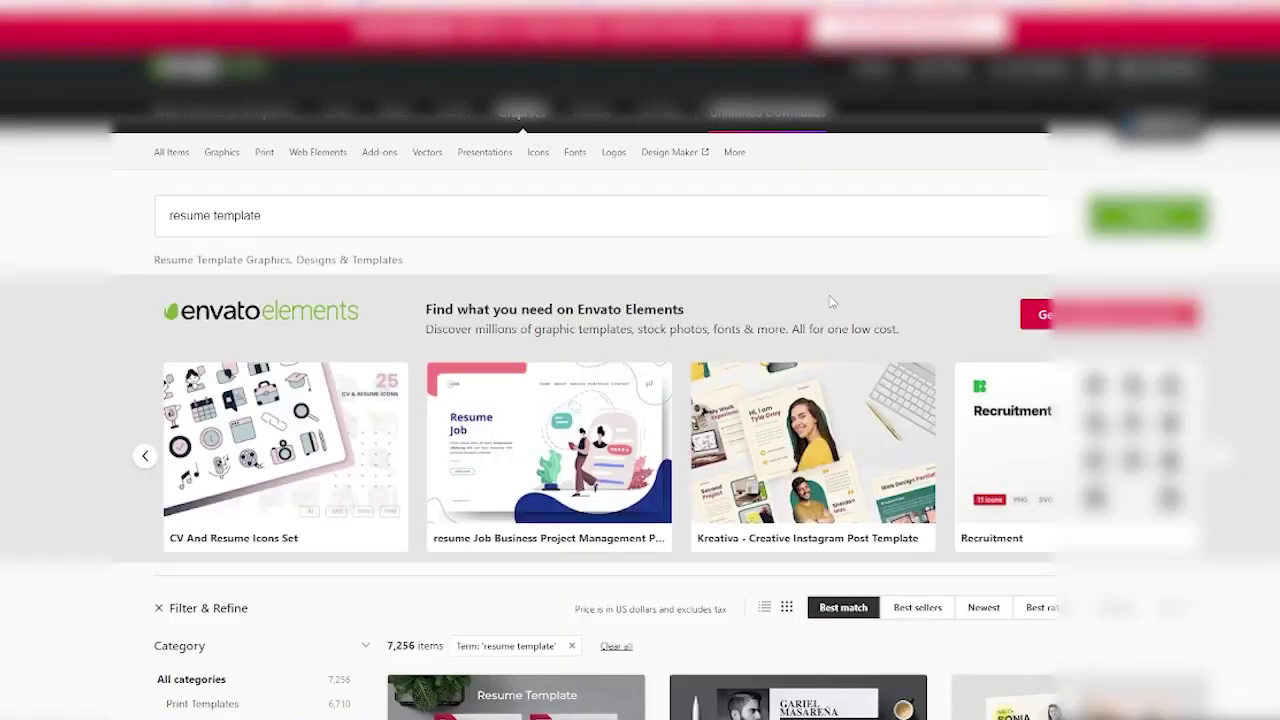
Browse the resume template results, comparing the designs, prices and sales of the listed items
scroll(835, 292, down, 3)
scroll(840, 292, down, 3)
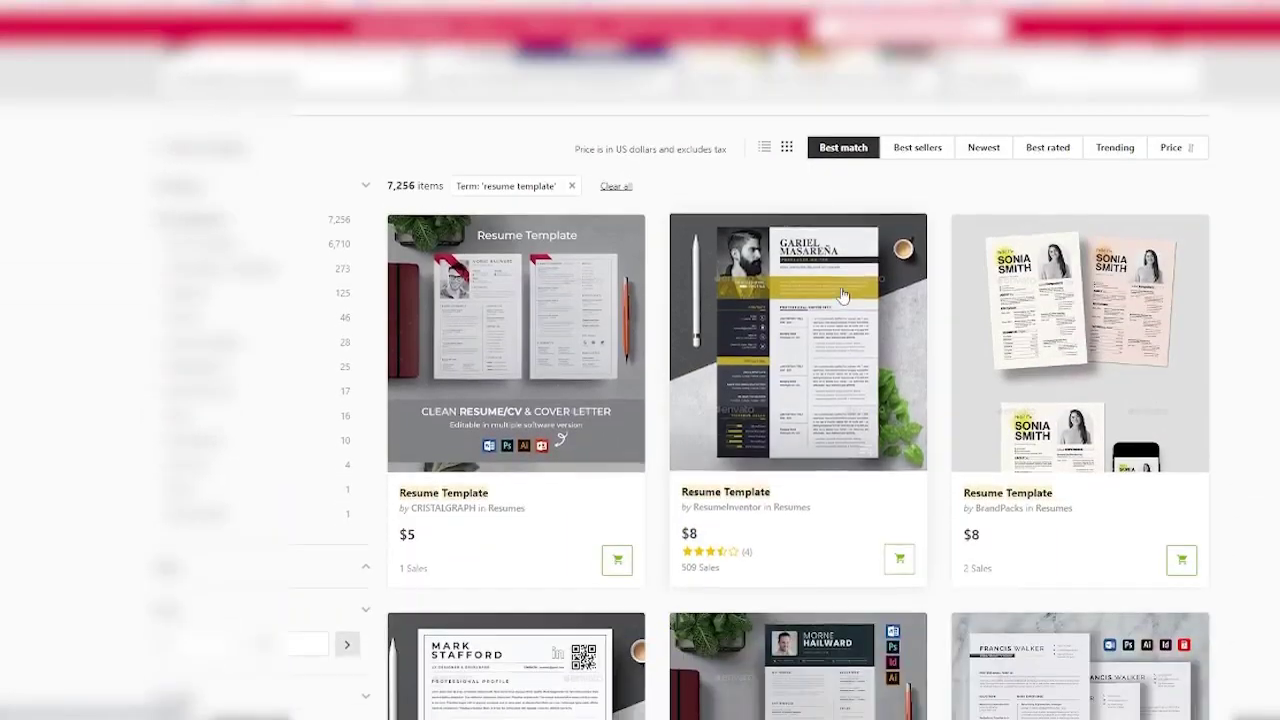
scroll(845, 295, down, 5)
scroll(850, 298, down, 8)
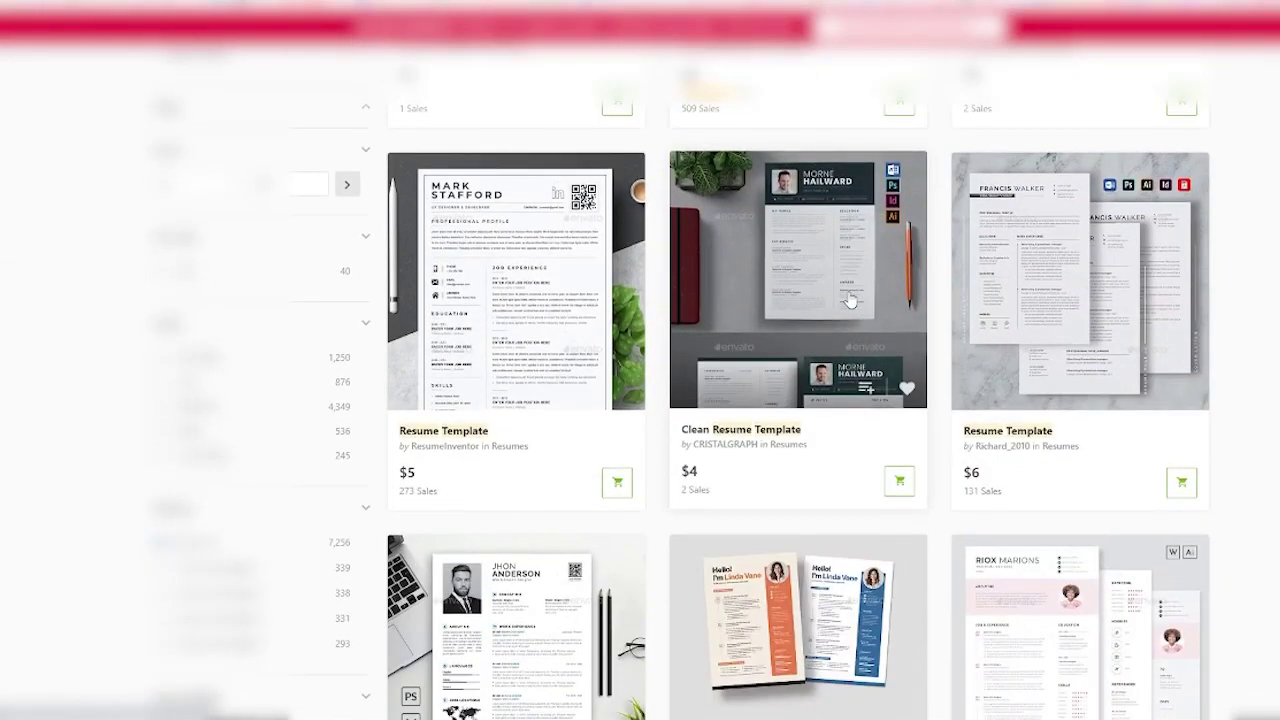
scroll(850, 300, down, 2)
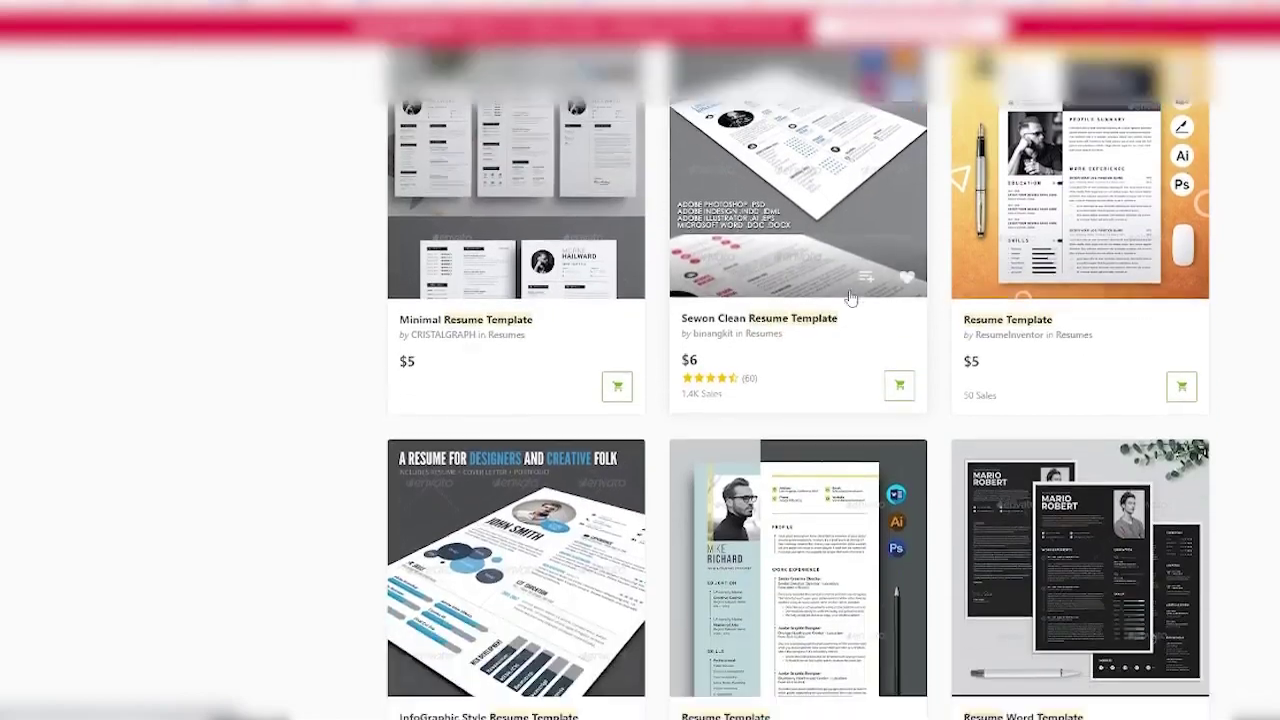
scroll(760, 318, down, 3)
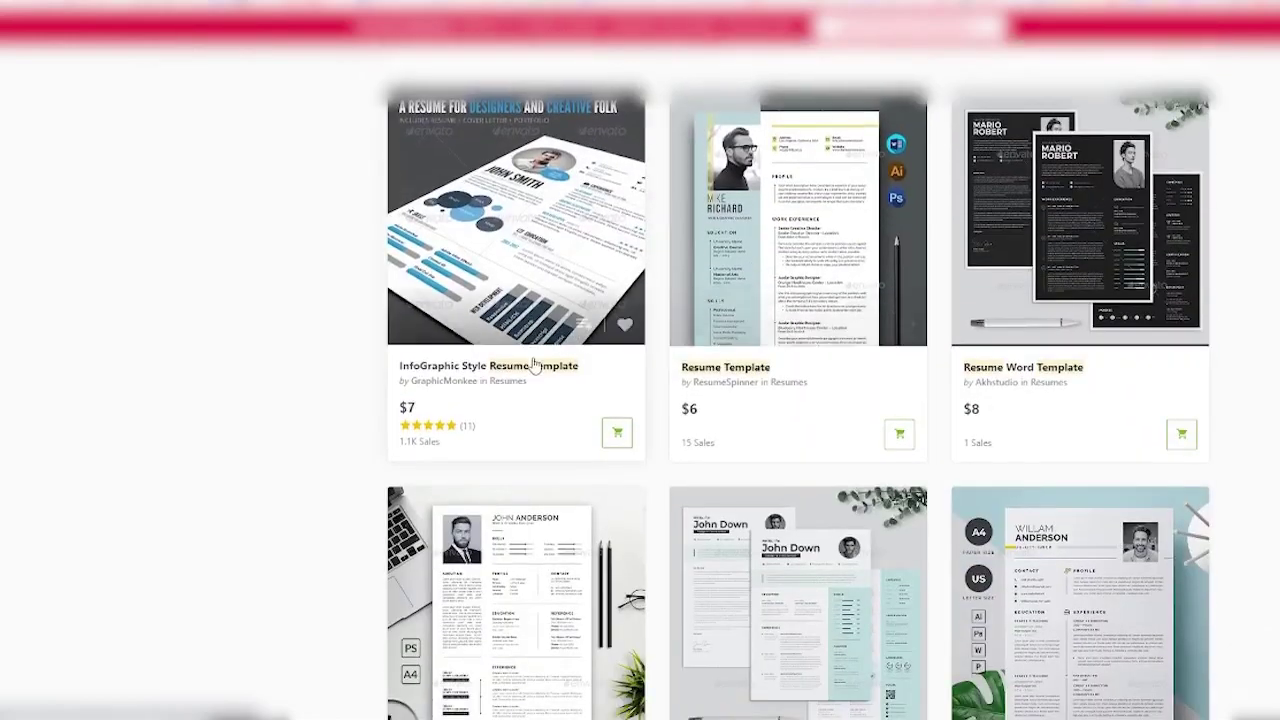
scroll(780, 338, down, 4)
scroll(768, 350, down, 3)
scroll(768, 348, down, 4)
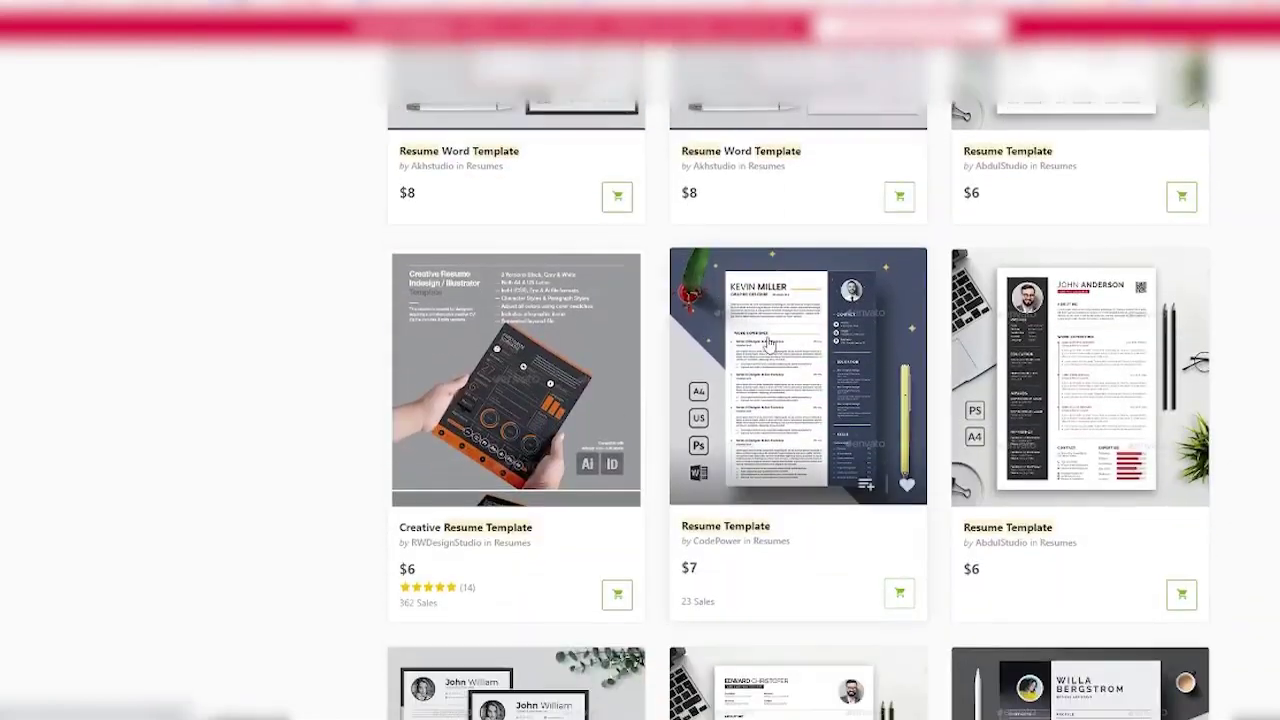
scroll(690, 292, down, 3)
scroll(794, 291, down, 5)
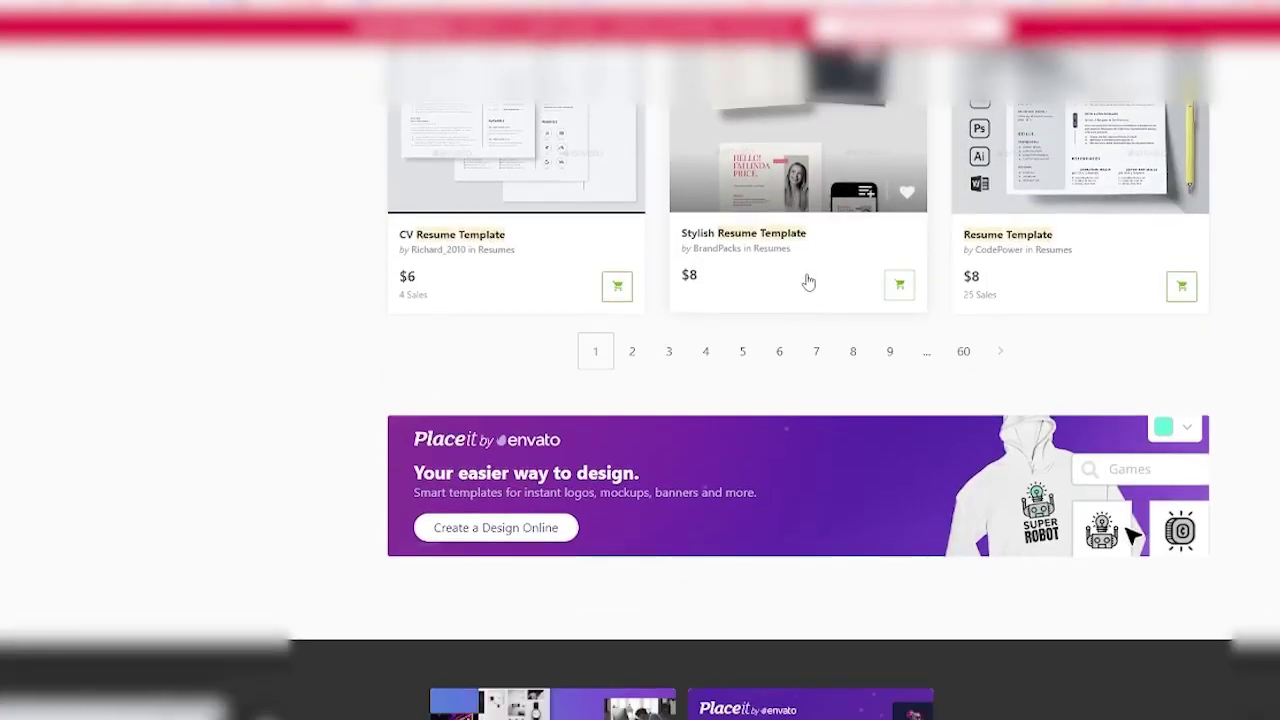
scroll(807, 280, up, 3)
scroll(807, 280, up, 3)
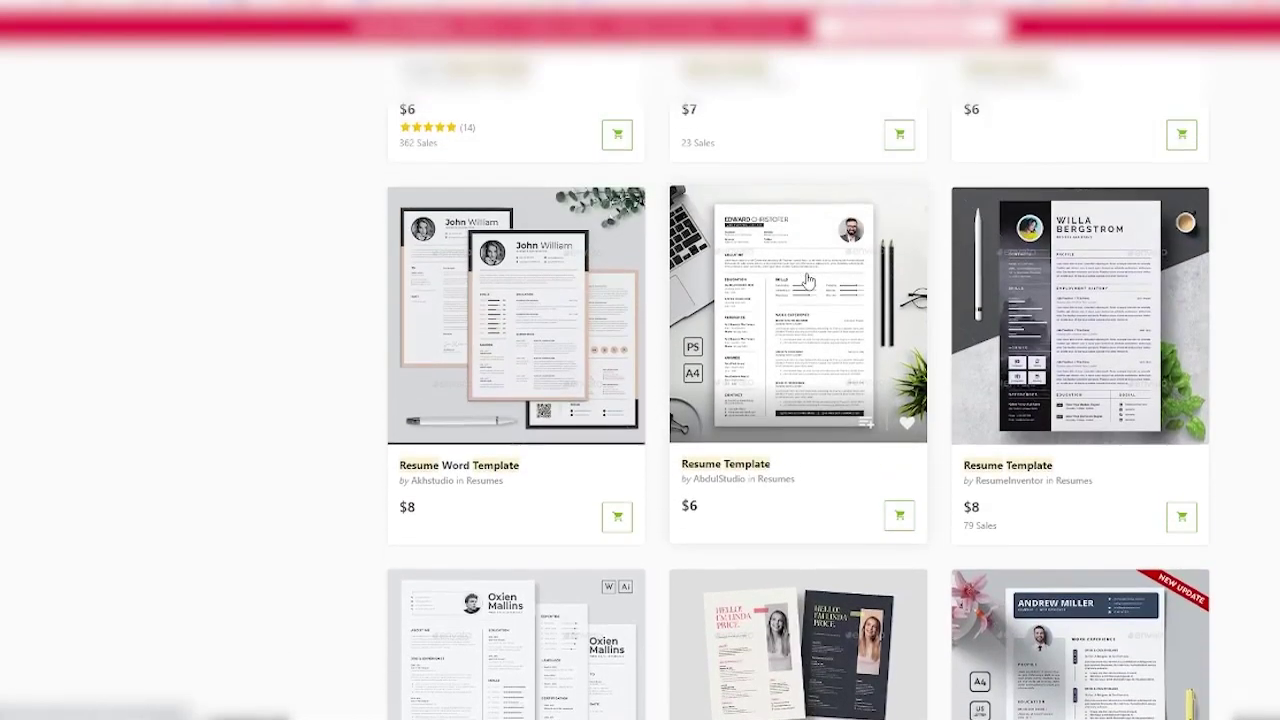
scroll(807, 280, up, 10)
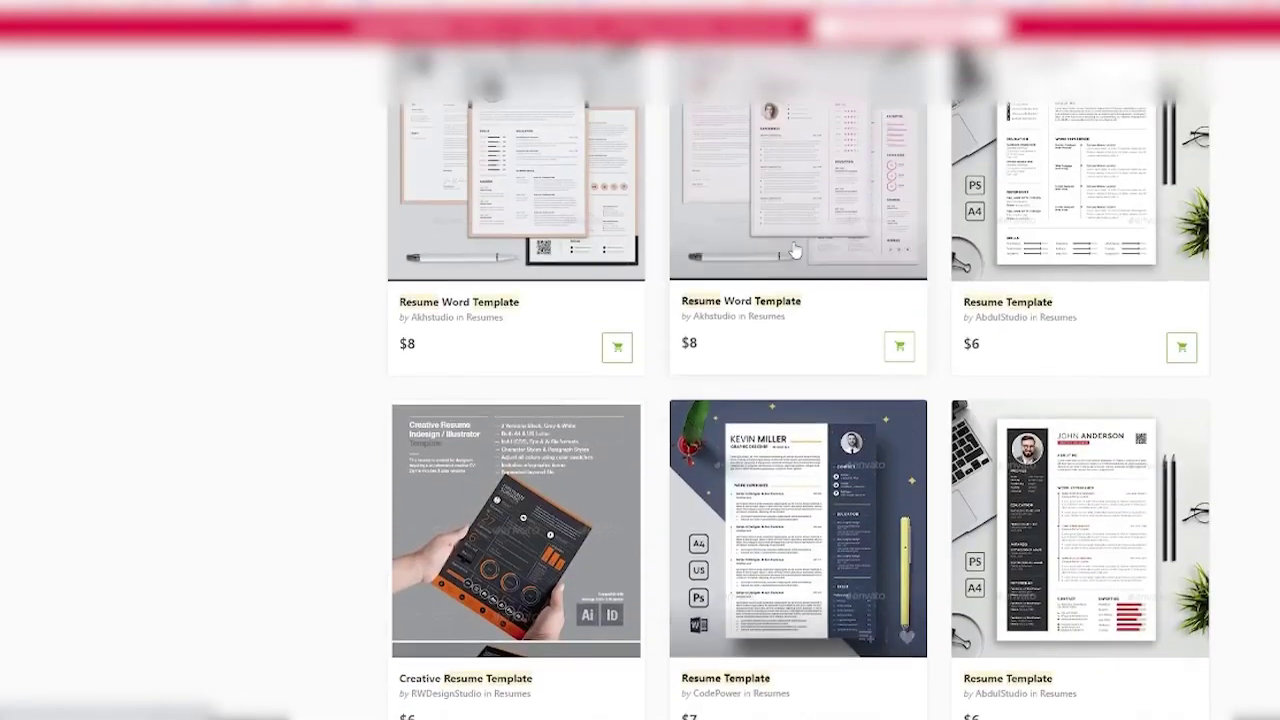
scroll(788, 242, up, 2)
scroll(374, 194, up, 2)
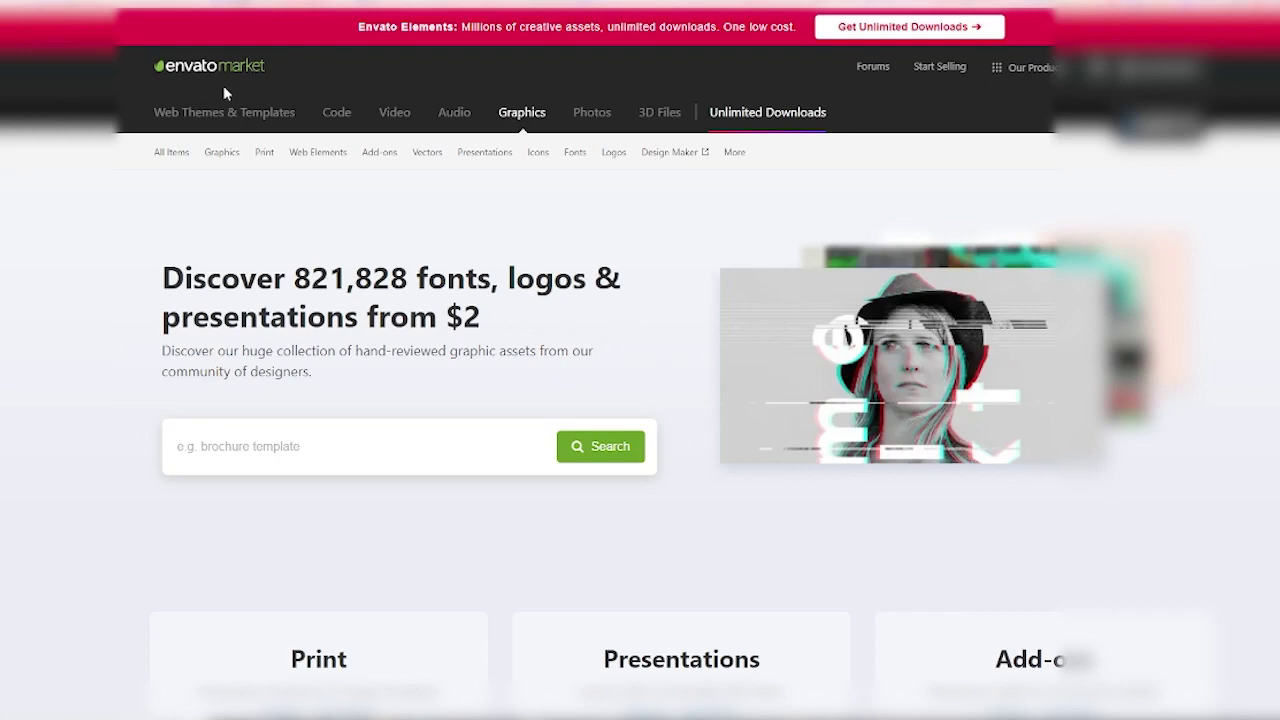
Open the Start Selling application for new authors and view the accepted specialities and author terms agreement
click(958, 82)
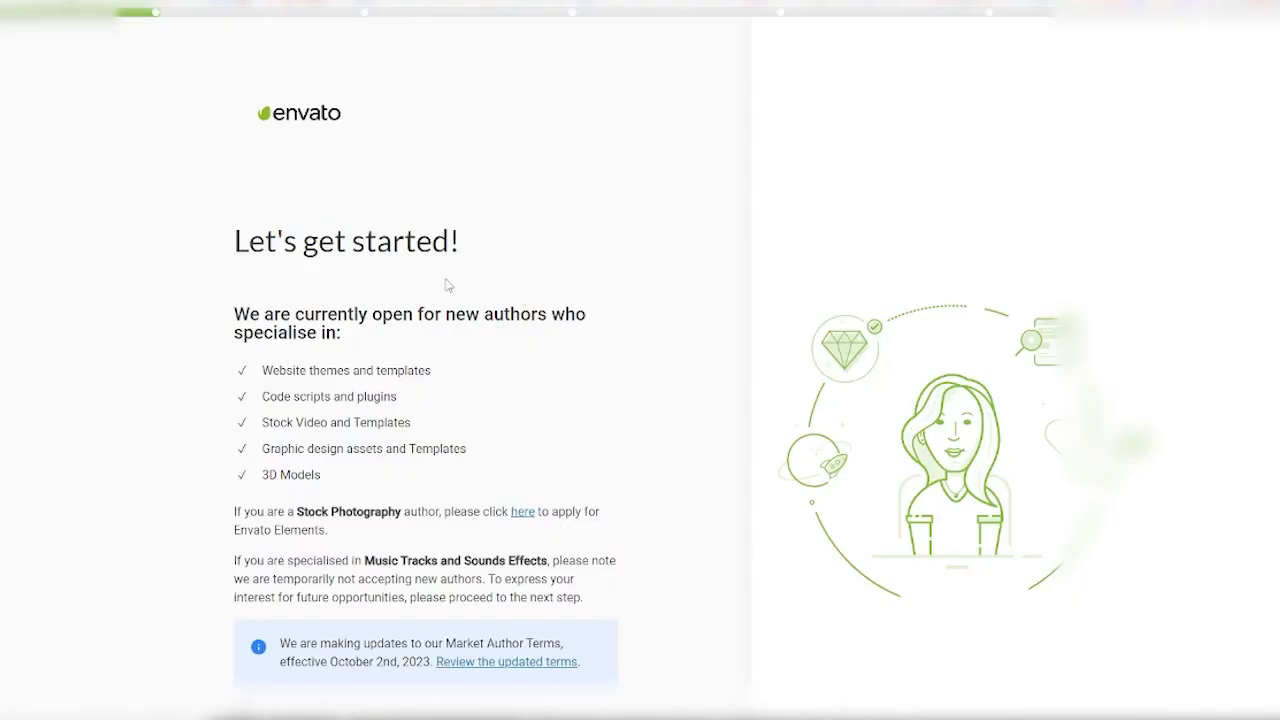
scroll(447, 286, down, 3)
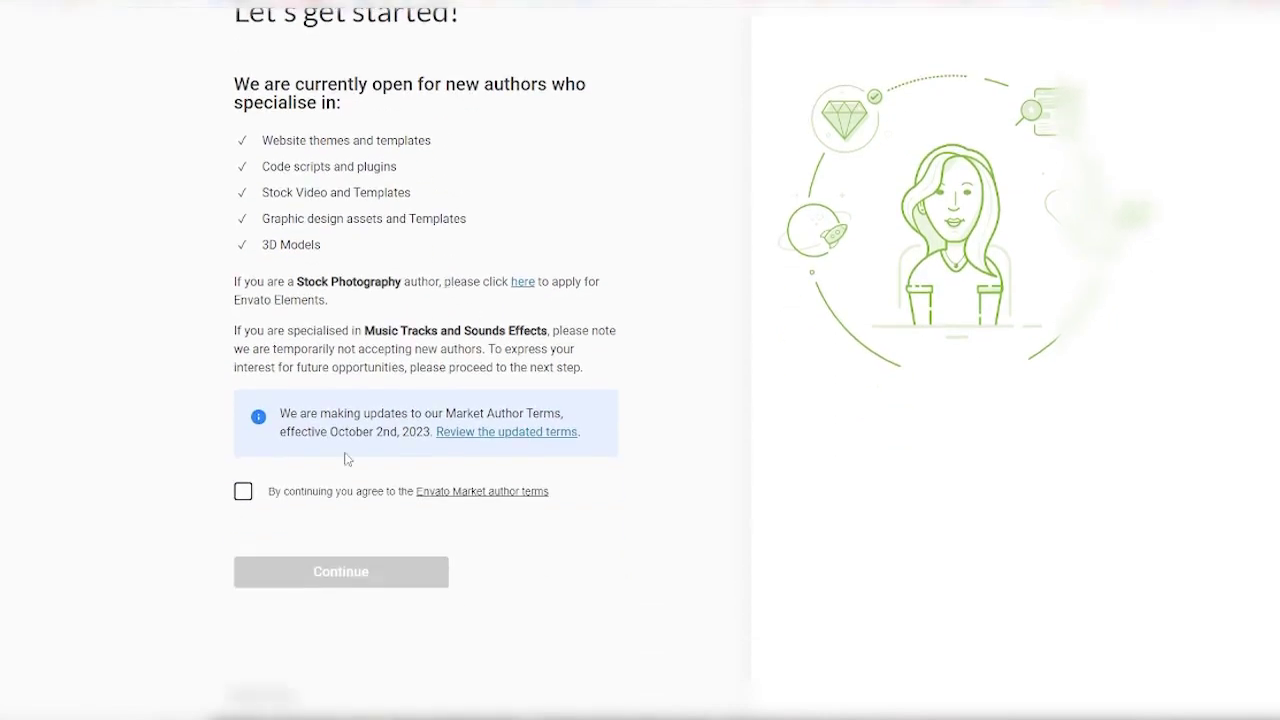
Agree to the Envato Market author terms in the new author application
click(244, 497)
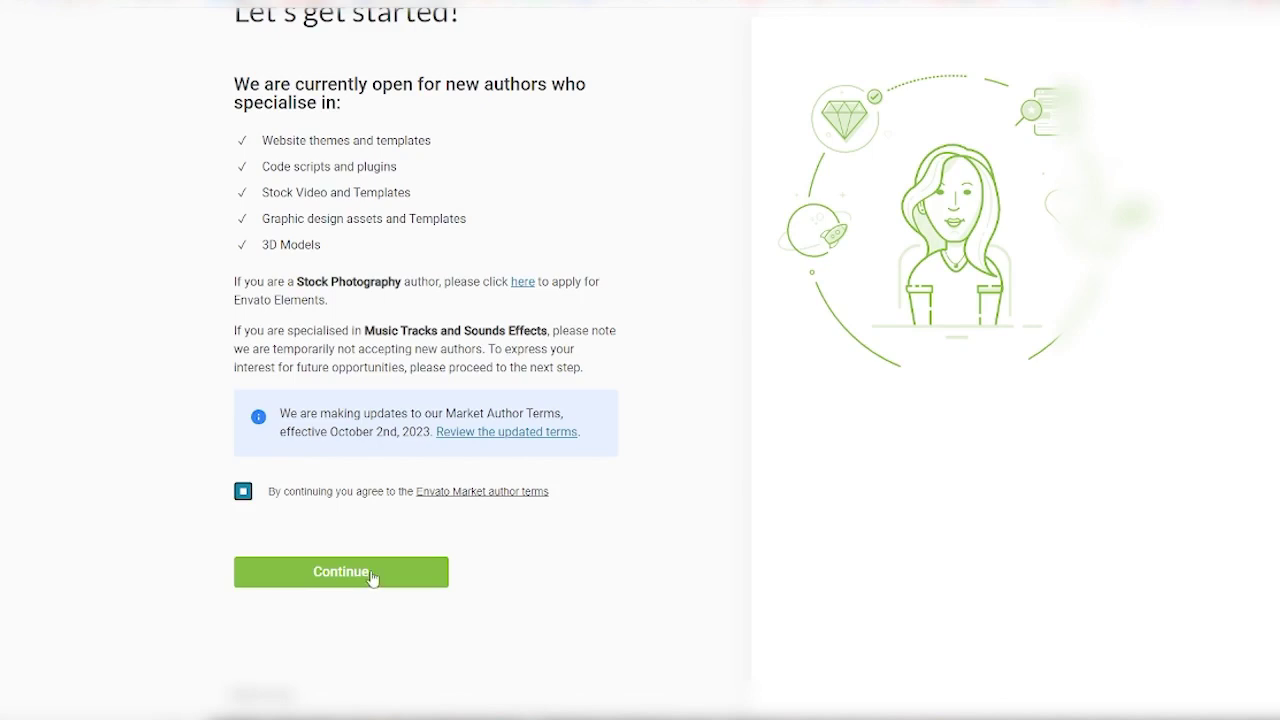
scroll(371, 578, up, 1)
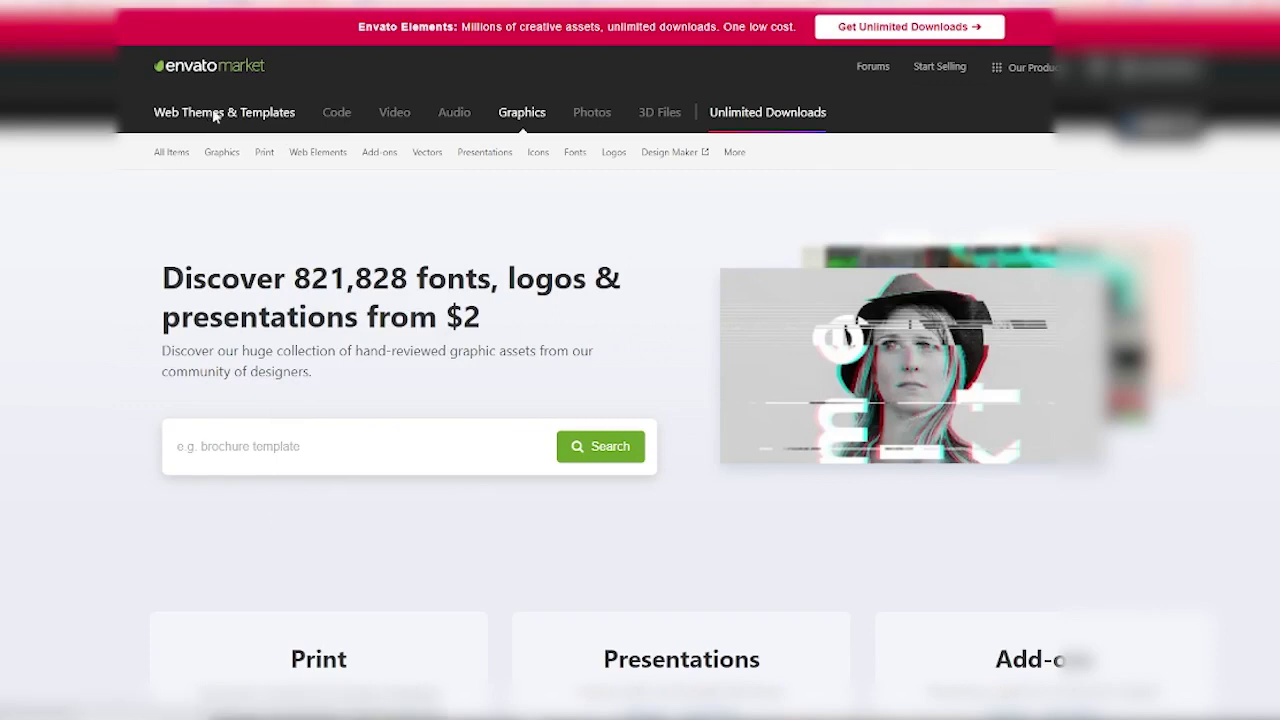
View the Web Themes & Templates marketplace and its item categories, and return to the Graphics marketplace
click(216, 117)
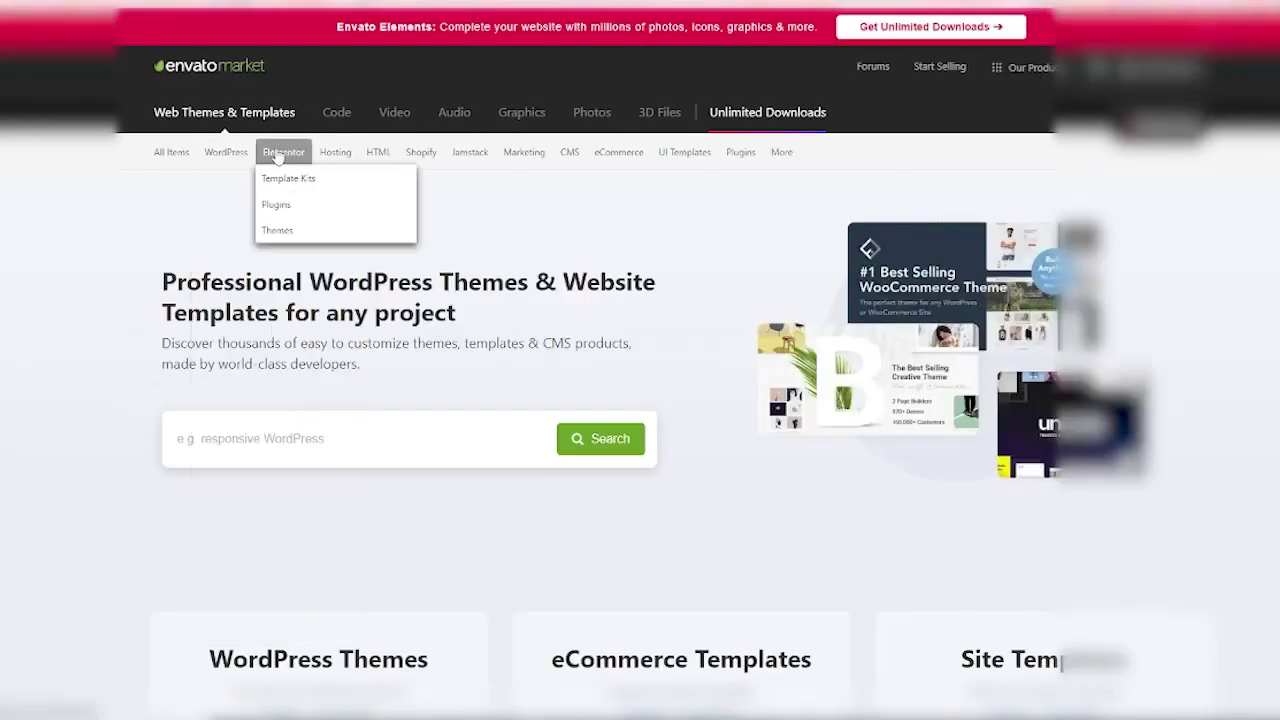
mouse_move(390, 152)
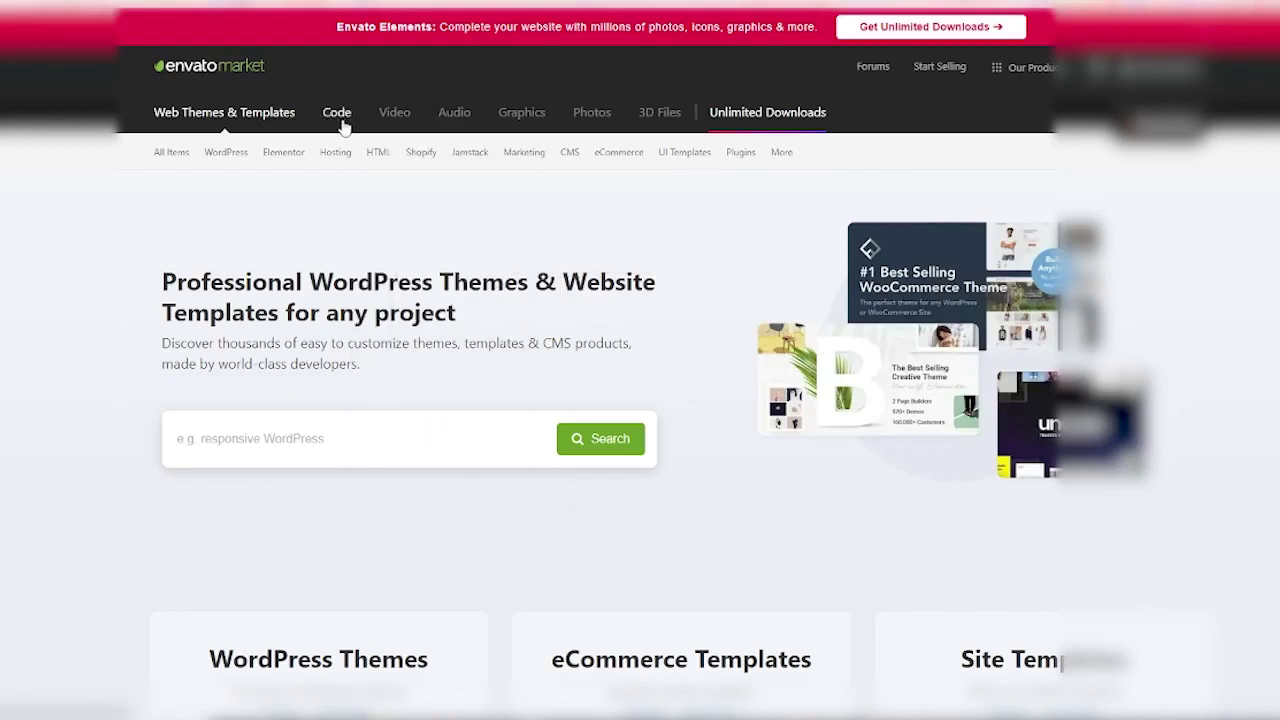
click(524, 115)
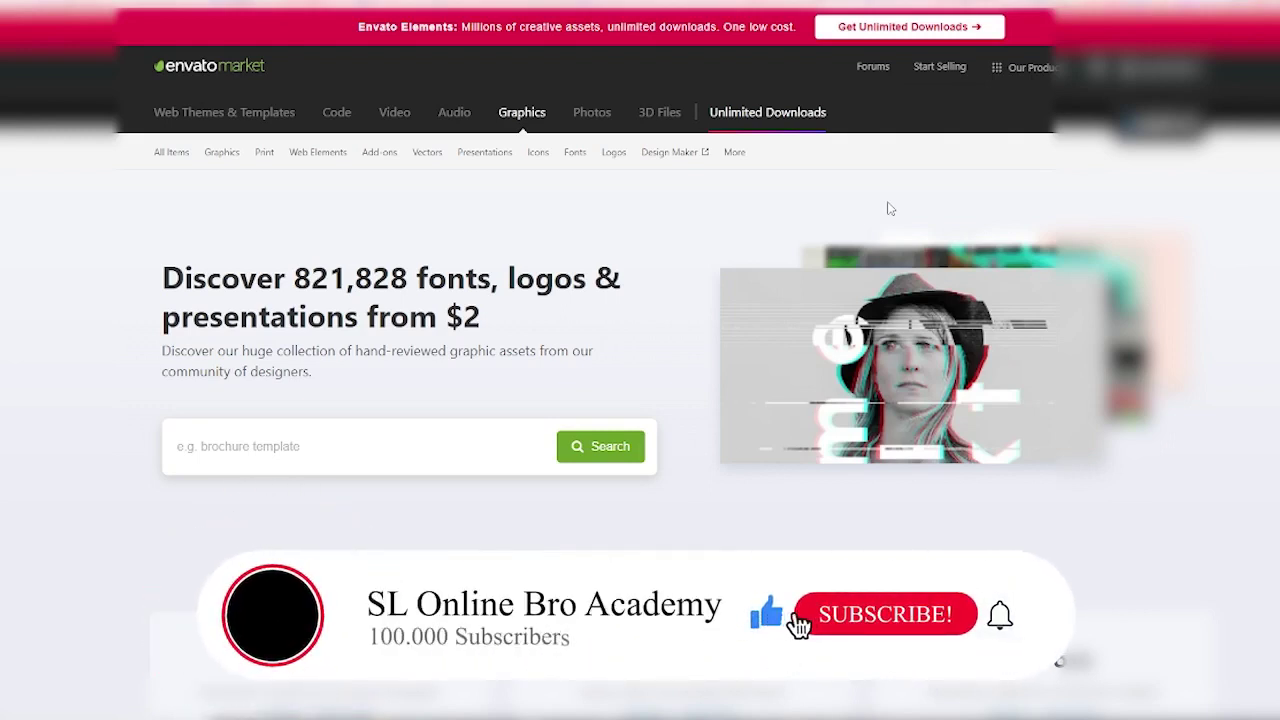
mouse_move(675, 152)
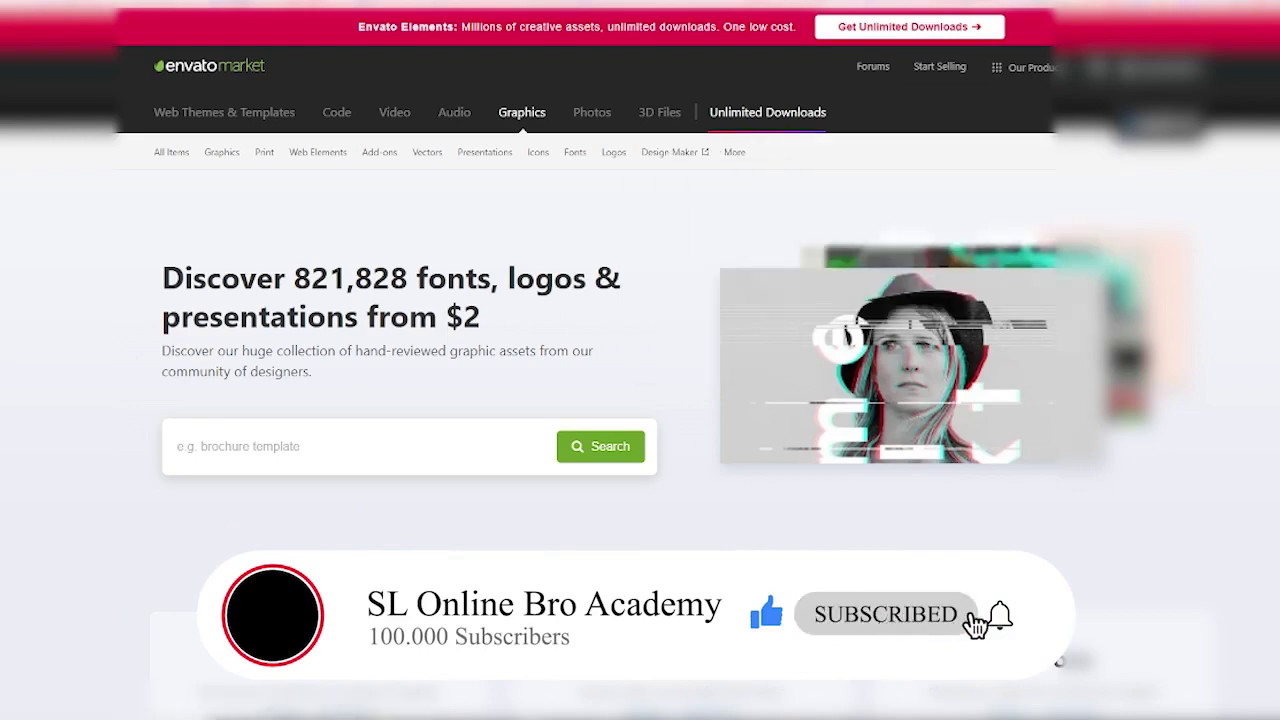